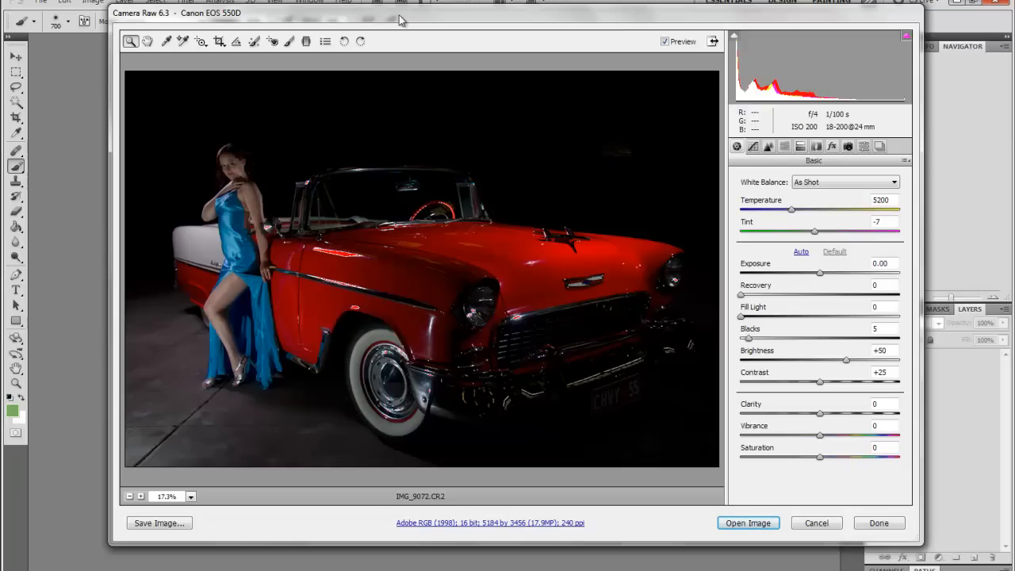
Reset the photo to the Camera Raw defaults and raise the Exposure to +1.70 while previewing highlight clipping.
left_click(906, 161)
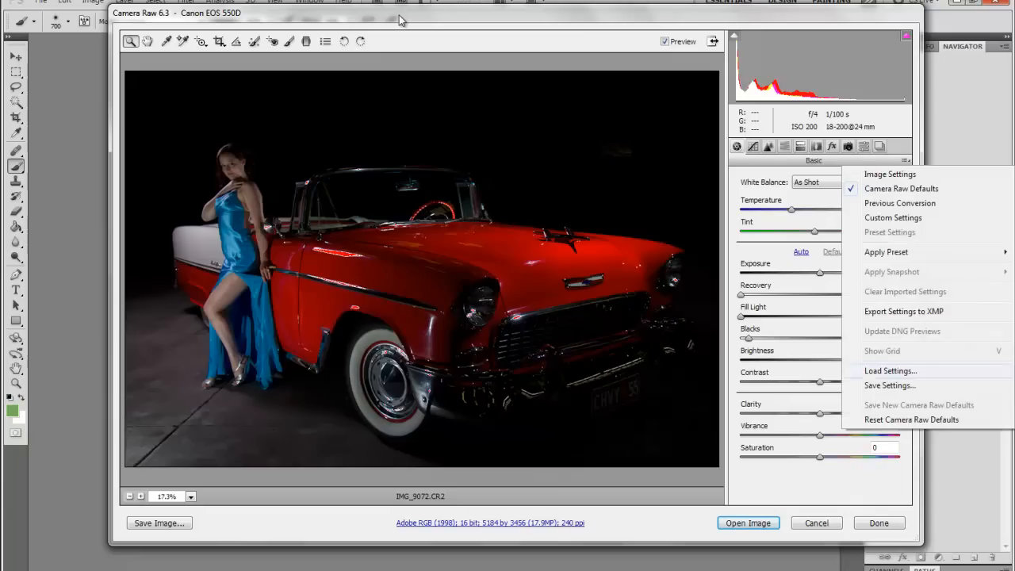
left_click(912, 420)
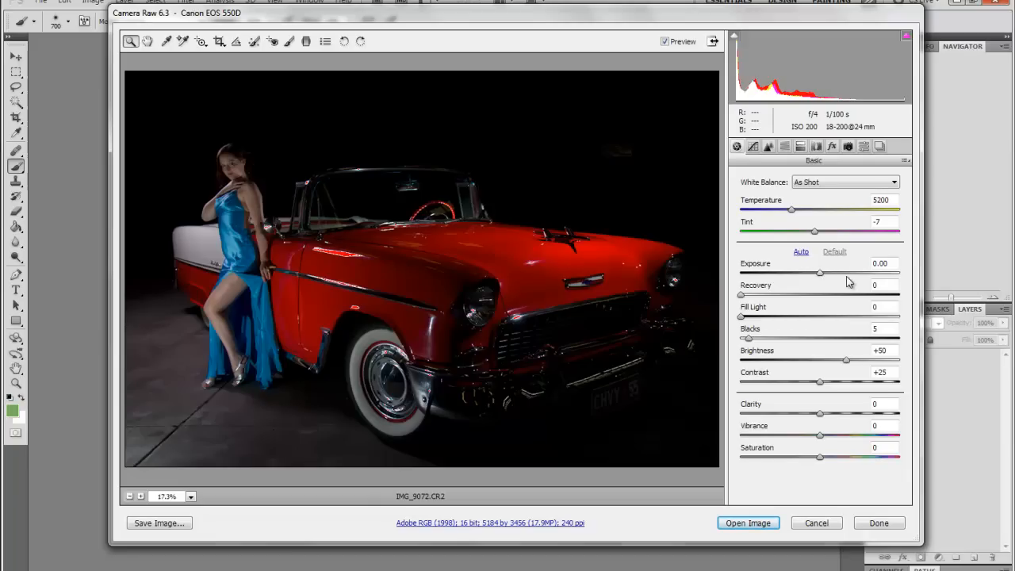
key("alt")
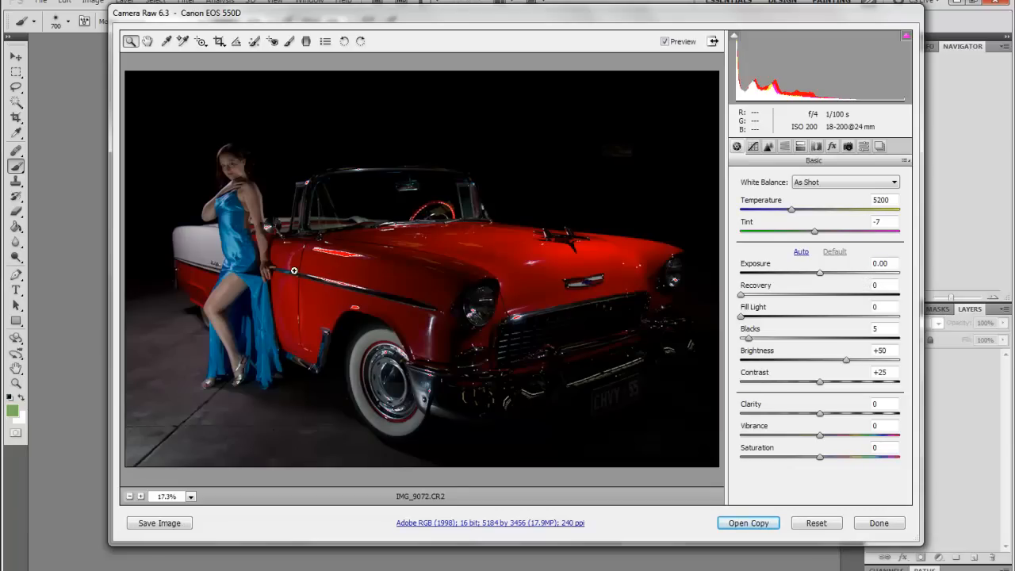
key("alt+e")
left_click_drag(820, 273, 879, 281)
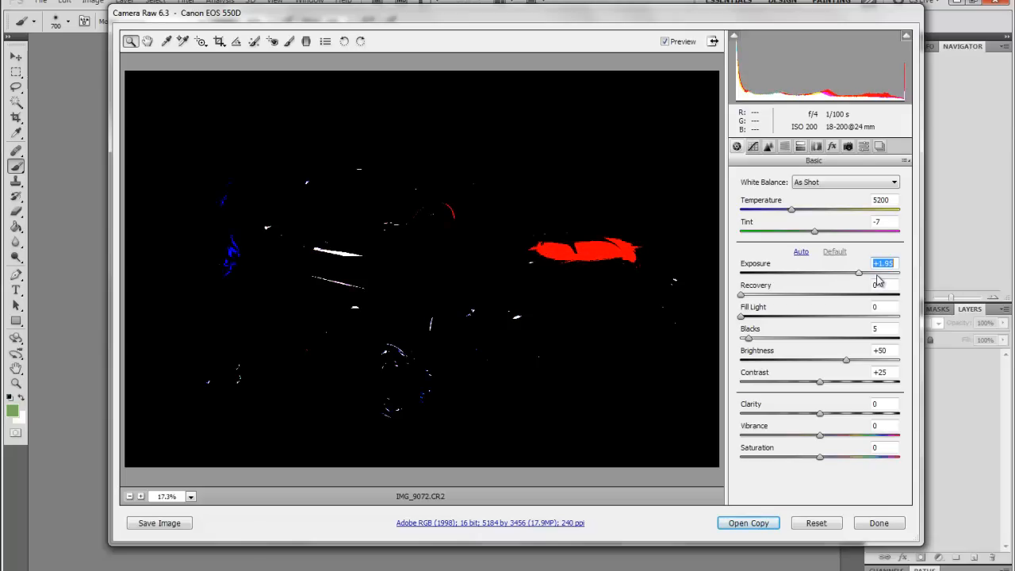
key("Down")
key("Down")
key("Down")
key("Down")
key("Down")
key("Down")
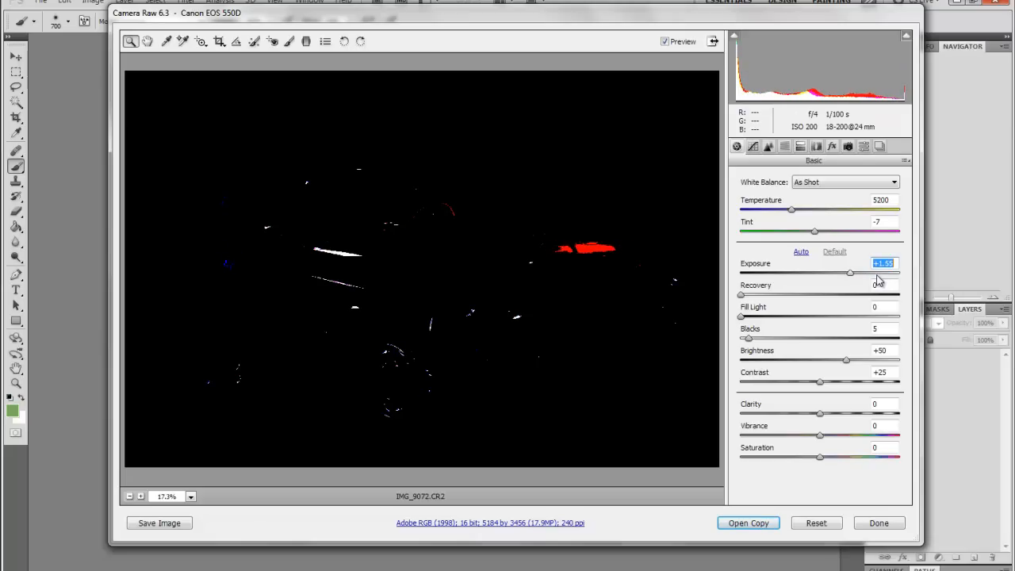
key("Up")
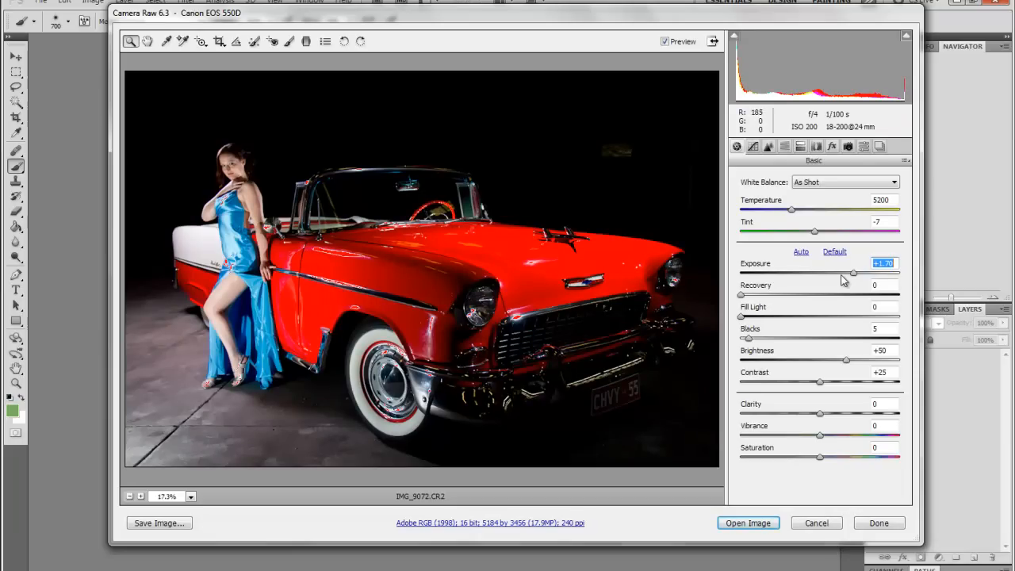
Recheck the highlight clipping and bring the Exposure down to +1.55.
key("alt")
left_click(842, 275, "alt")
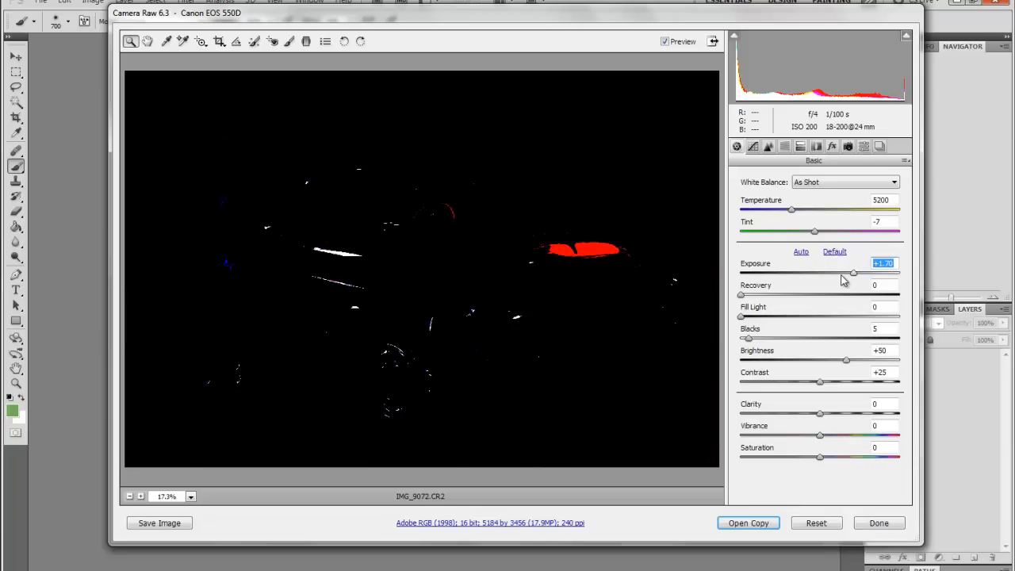
left_click(842, 277, "alt")
key("alt")
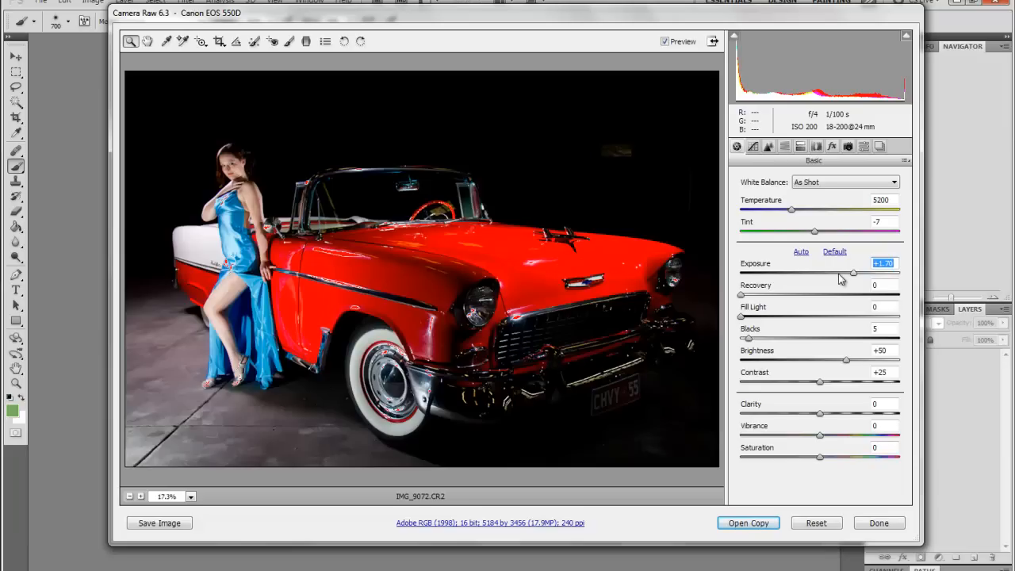
left_click(838, 274, "alt")
left_click(859, 273, "alt")
mouse_move(860, 274)
left_mouse_down()
mouse_move(836, 274)
mouse_move(852, 273)
left_mouse_up()
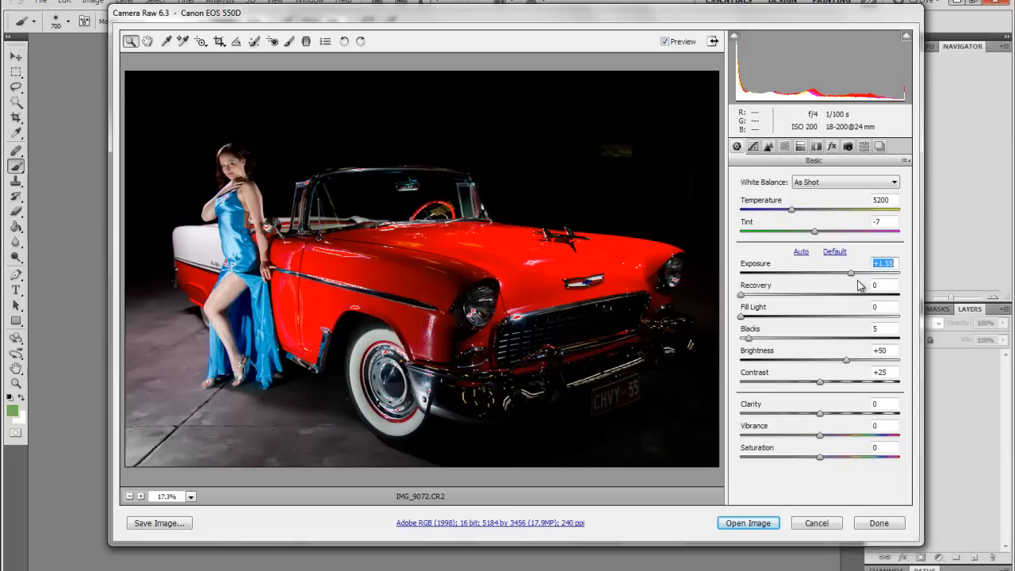
Reduce the photo's overall Saturation to -14.
left_click_drag(820, 458, 810, 457)
key("Down")
key("Down")
key("Down")
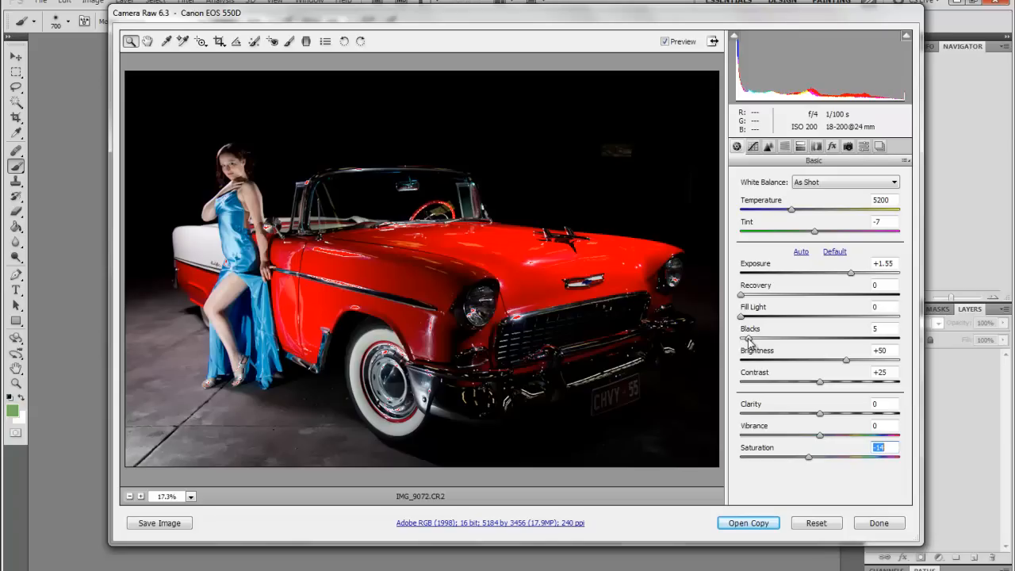
Lower the Blacks to 0 using the shadow clipping preview and set the Fill Light to 1.
left_click(746, 340, "alt")
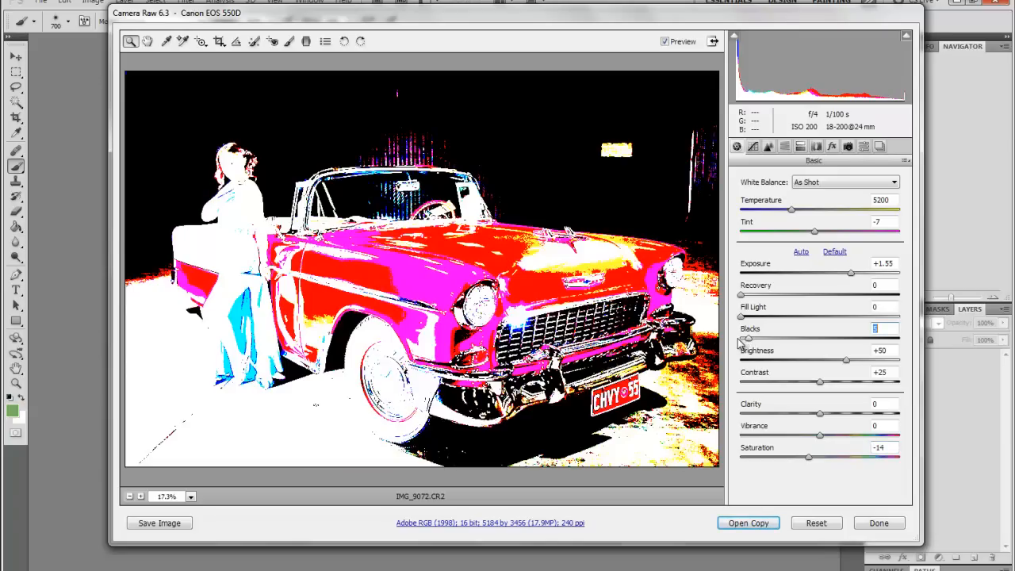
left_click_drag(740, 341, 741, 338)
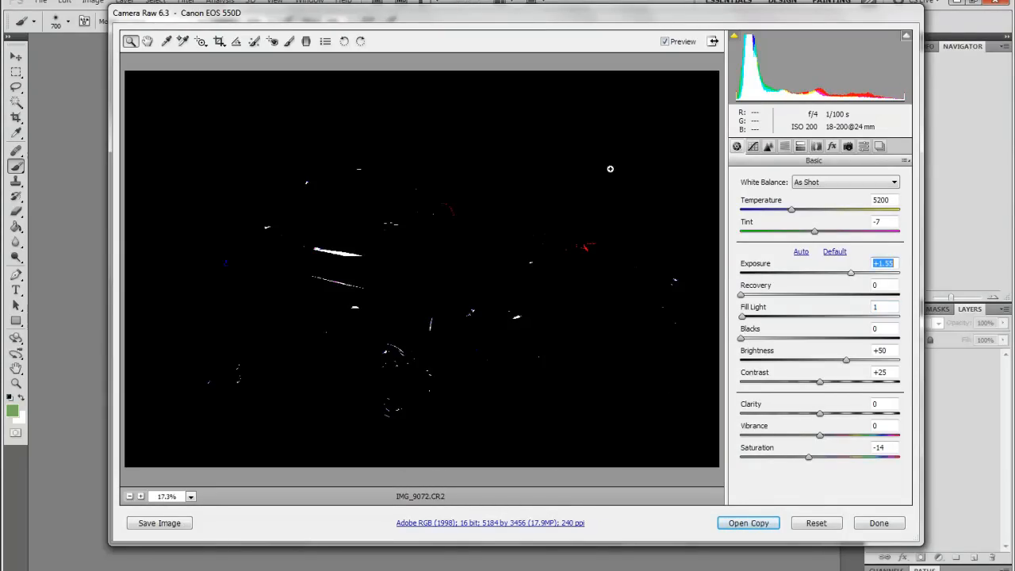
Fine-tune the Exposure to +1.45 while previewing the clipped highlights.
key("alt+Down")
key("alt+Down")
key("alt+Down")
key("alt+Down")
key("alt+Down")
key("alt+Down")
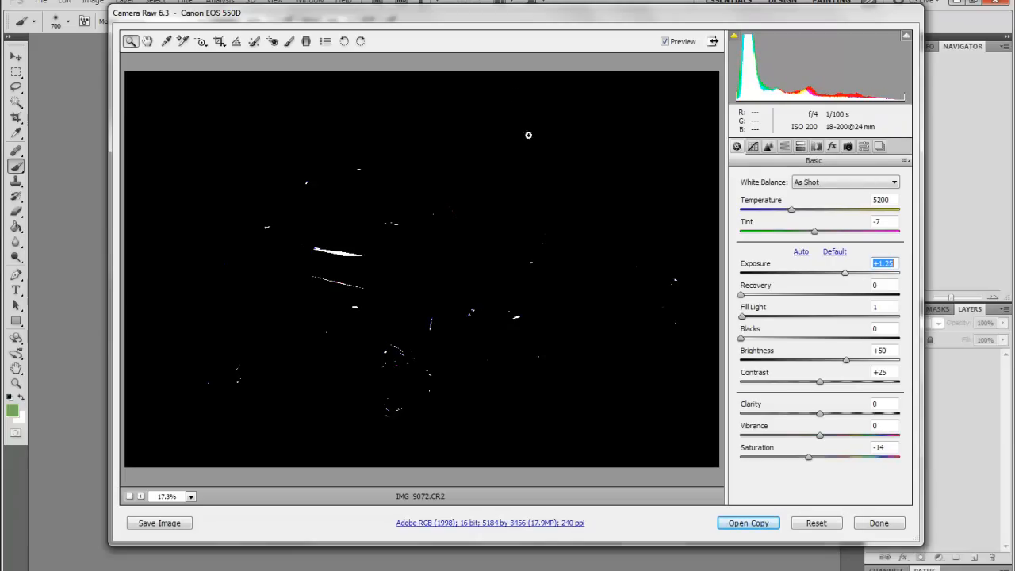
key("alt+Up")
key("alt+Up")
key("alt+Up")
key("alt+Up")
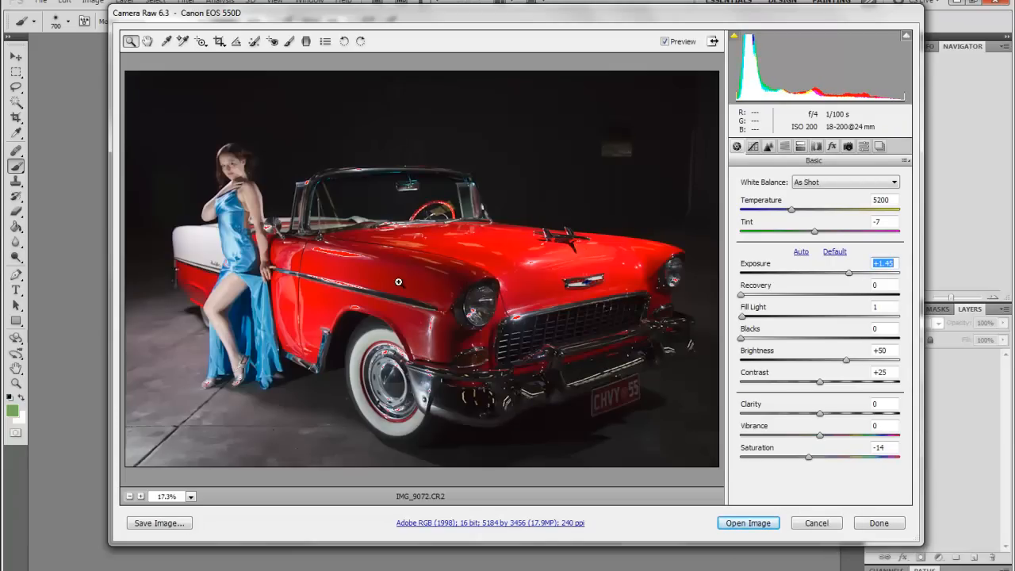
Reduce the photo's Brightness to +28.
key("Tab")
key("Tab")
key("Tab")
key("Tab")
key("Down")
key("Down")
key("Down")
key("Down")
key("Down")
key("Down")
key("Down")
key("Down")
key("Down")
key("Down")
key("Down")
key("Down")
key("Down")
key("Down")
key("Down")
key("Down")
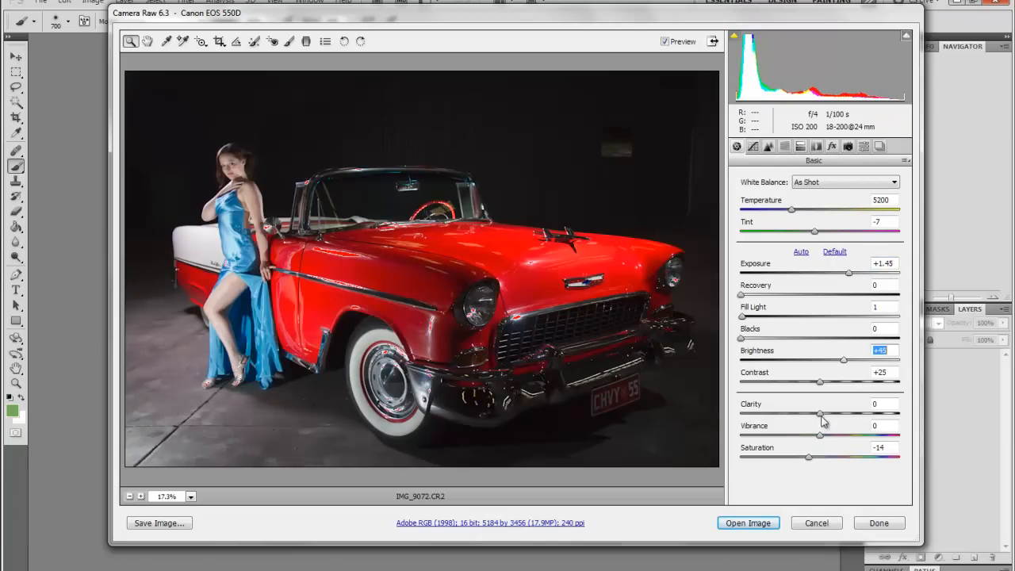
key("Down")
key("Down")
key("Down")
key("Down")
key("Down")
key("Down")
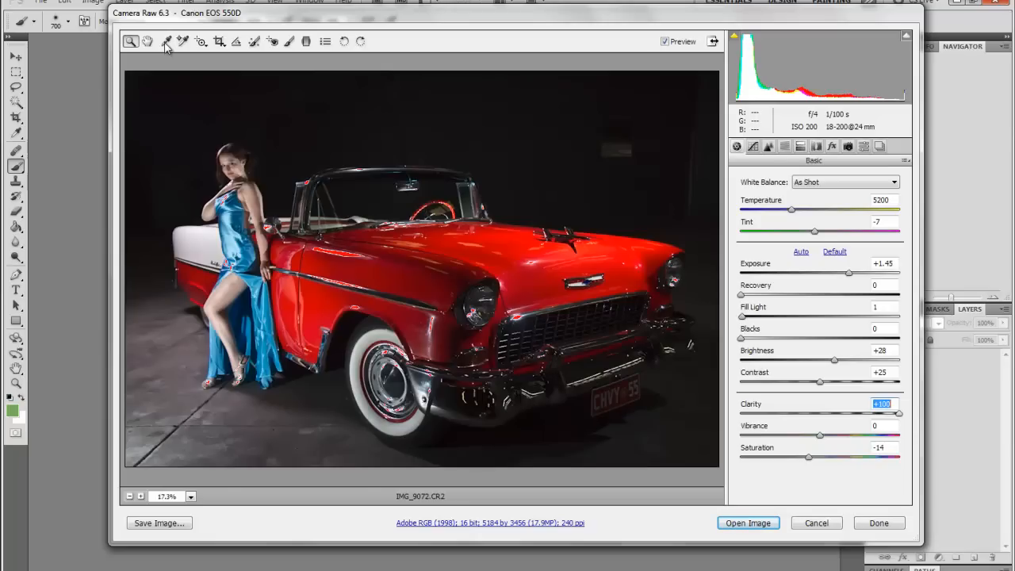
Set the photo's Clarity to +24.
key("shift+Down")
key("shift+Down")
key("shift+Down")
key("shift+Down")
key("shift+Down")
key("shift+Down")
key("shift+Down")
key("Down")
key("Down")
key("Down")
key("Down")
key("Down")
key("Down")
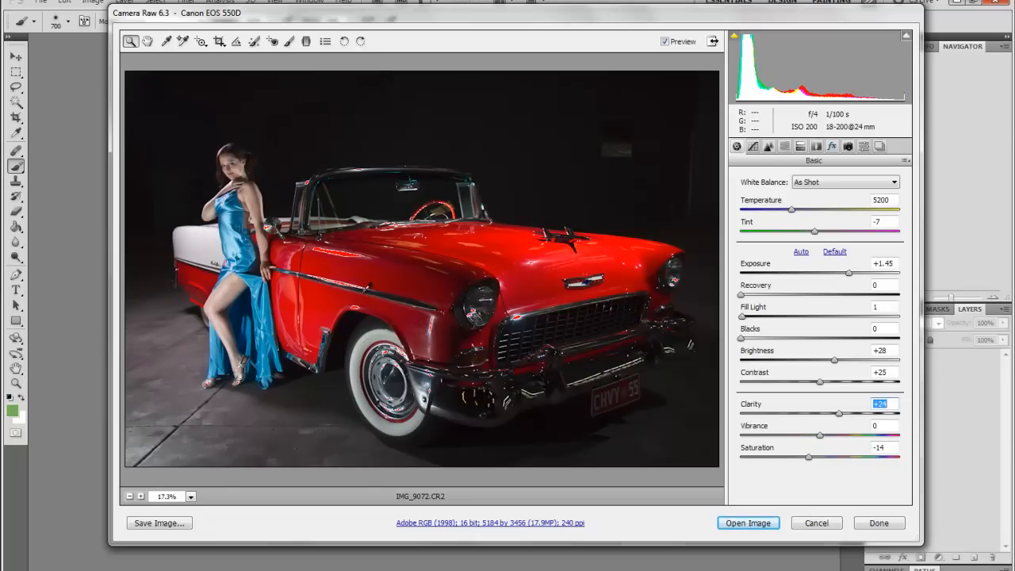
Enable the lens profile corrections for the Canon EF-S 18-200mm lens.
left_click(832, 146)
left_click(848, 146)
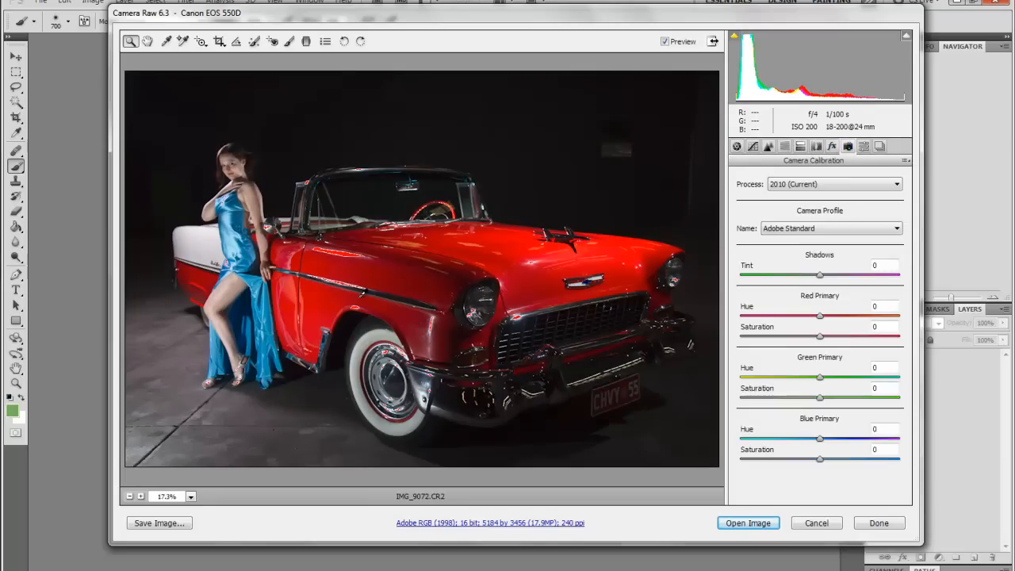
left_click(816, 146)
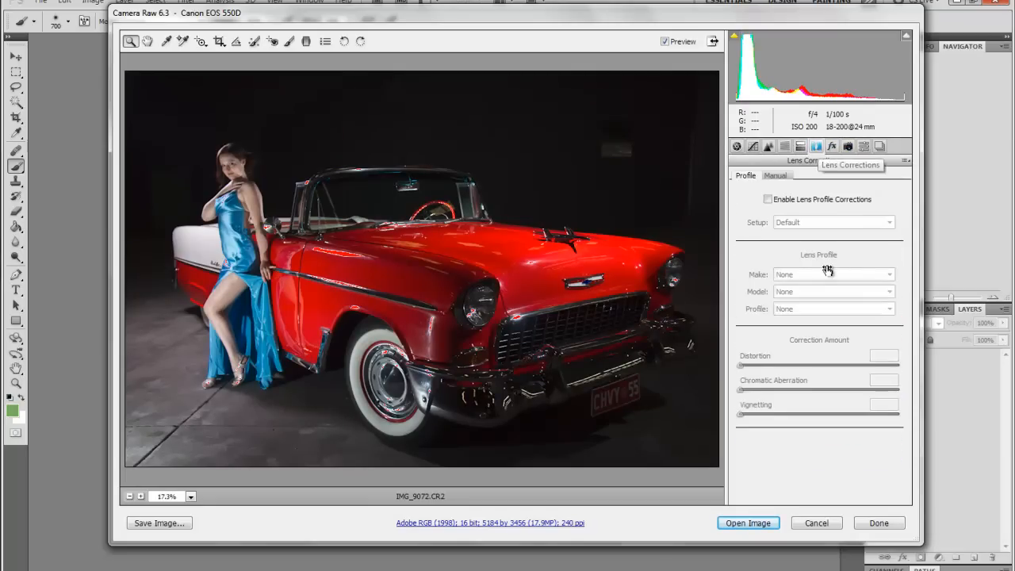
left_click(768, 199)
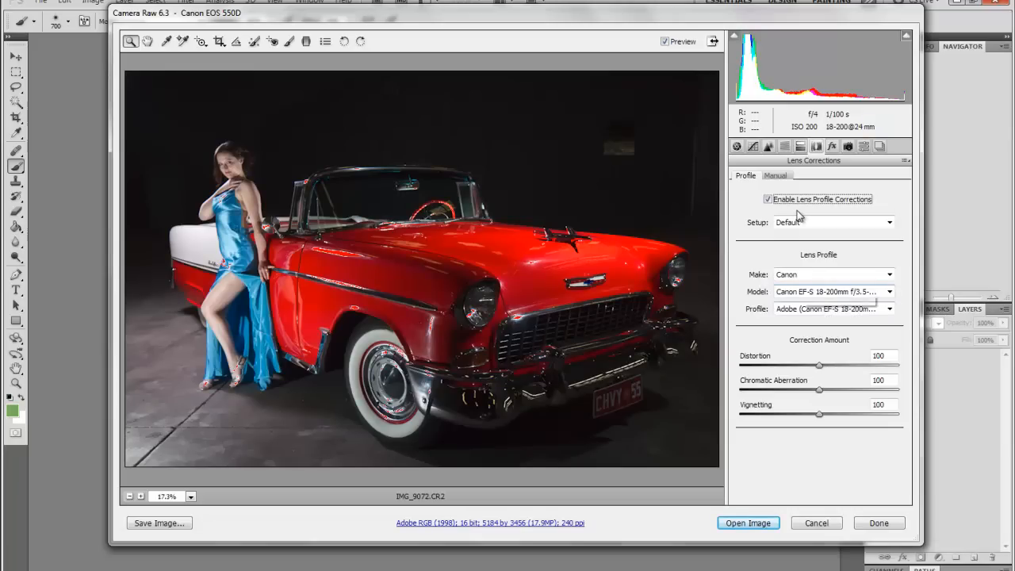
Compare the photo with and without the lens profile corrections, leave them enabled, and return to the Basic adjustments.
key("space")
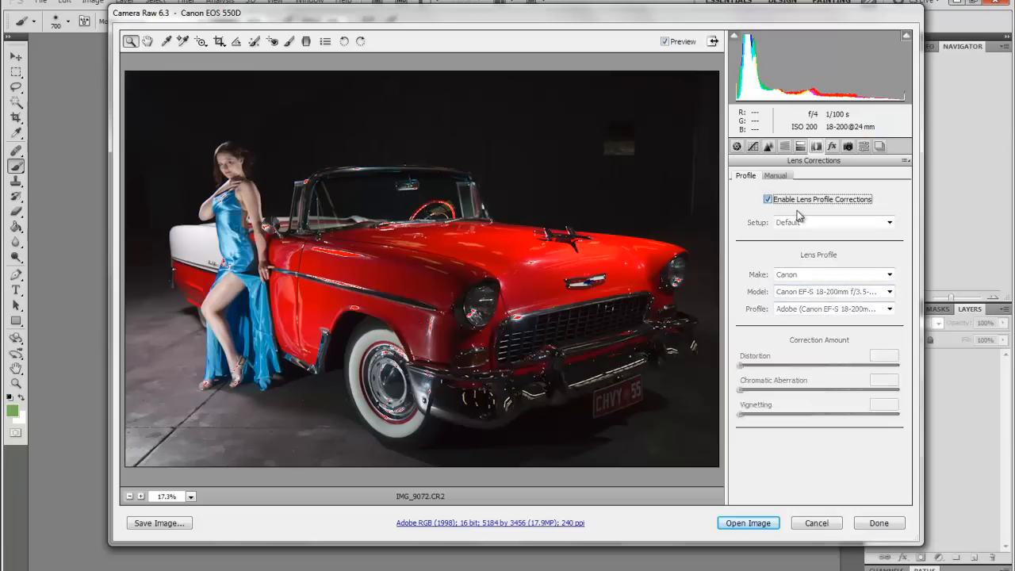
key("space")
key("space")
key("space")
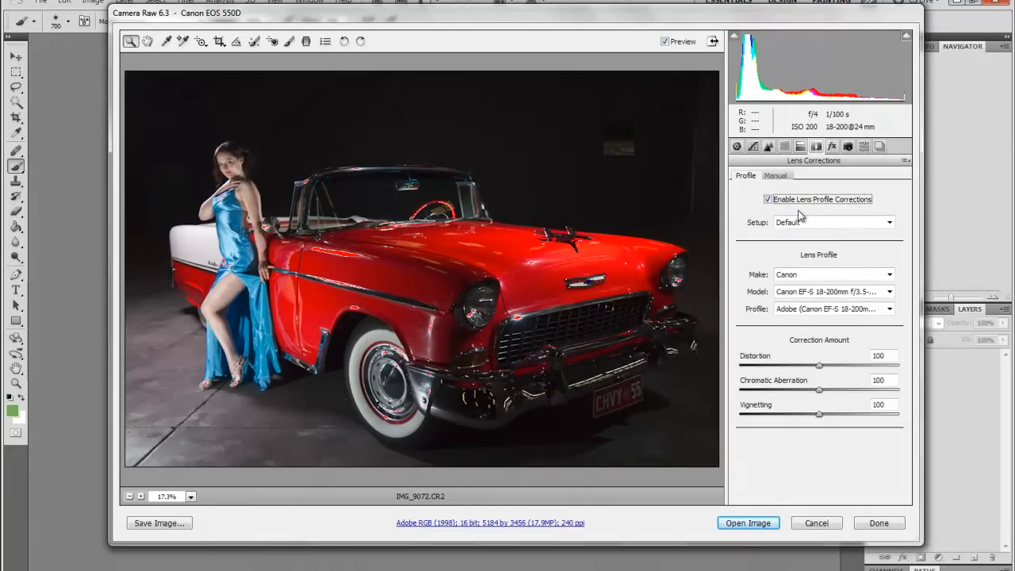
key("ctrl+alt+1")
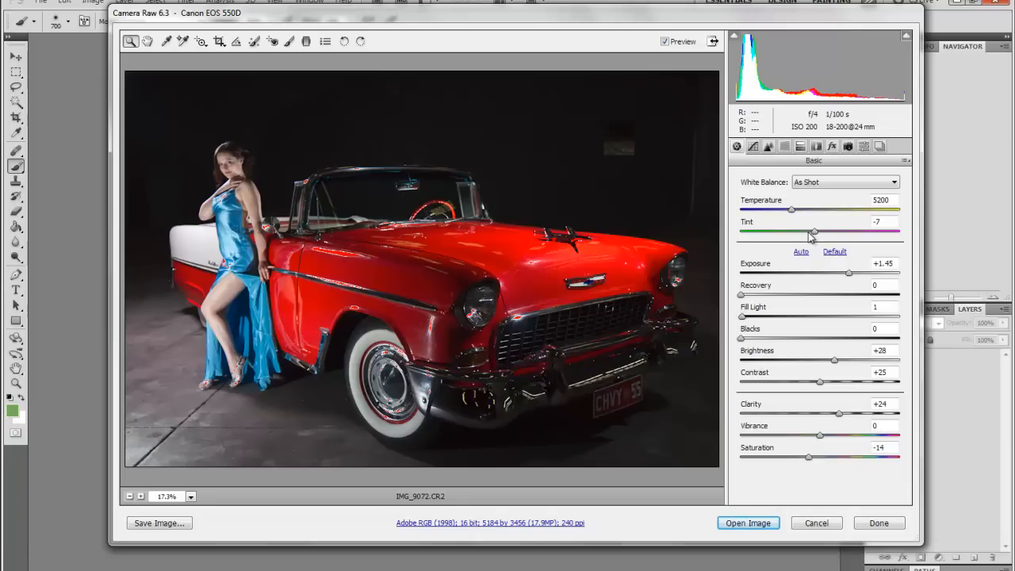
Brighten the woman's face beside the eye using the Adjustment Brush at Exposure +0.55 and brush size 3.
key("k")
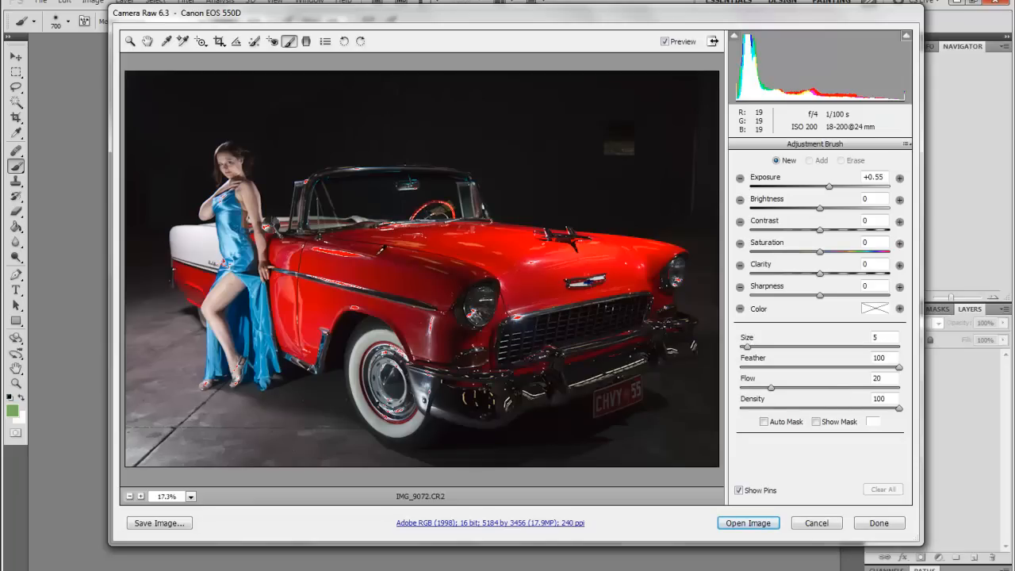
scroll(362, 265, "up", 2)
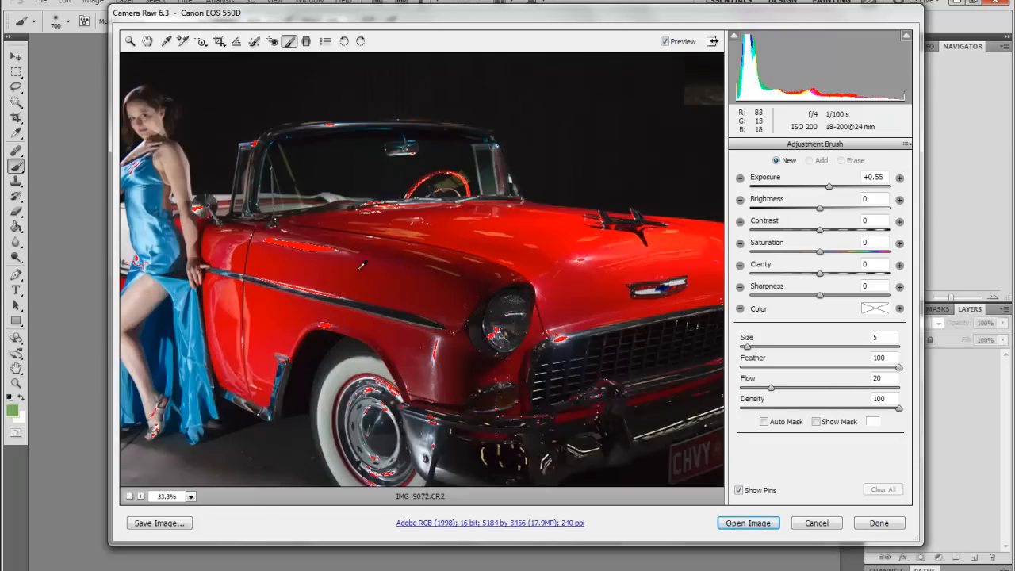
scroll(362, 265, "up", 1)
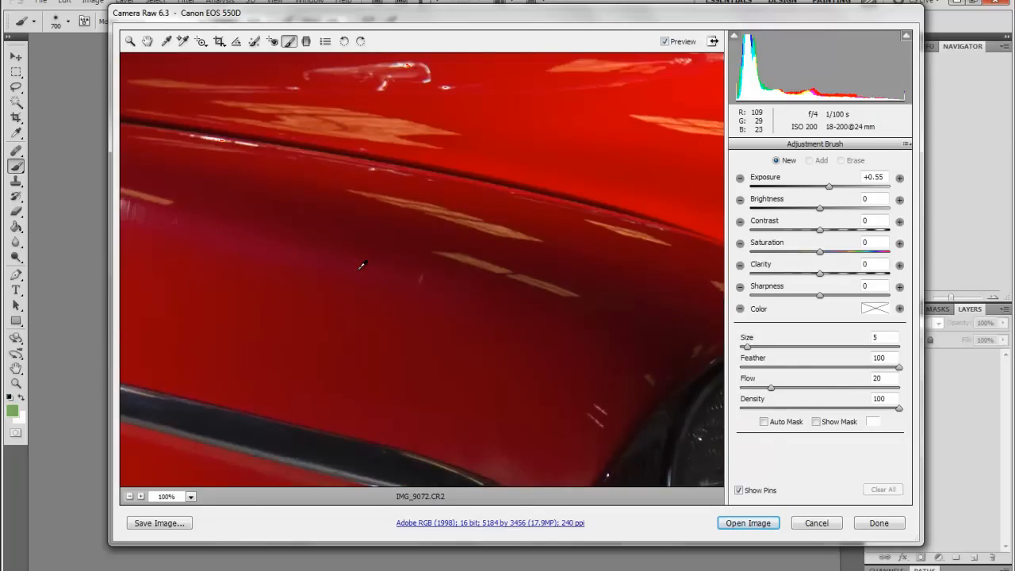
scroll(362, 263, "left", 8)
scroll(362, 263, "up", 4)
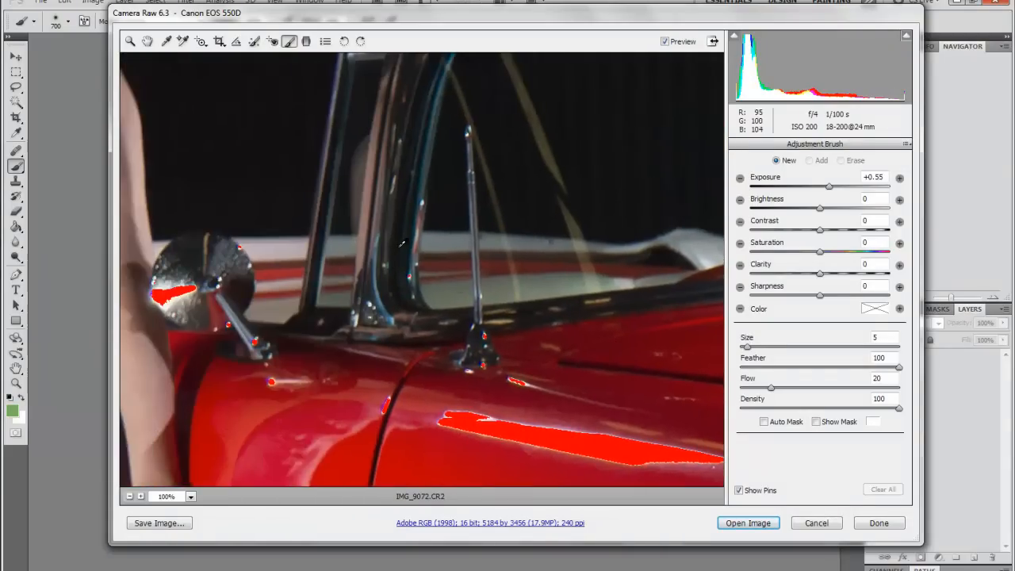
scroll(402, 244, "left", 6)
scroll(442, 389, "up", 8)
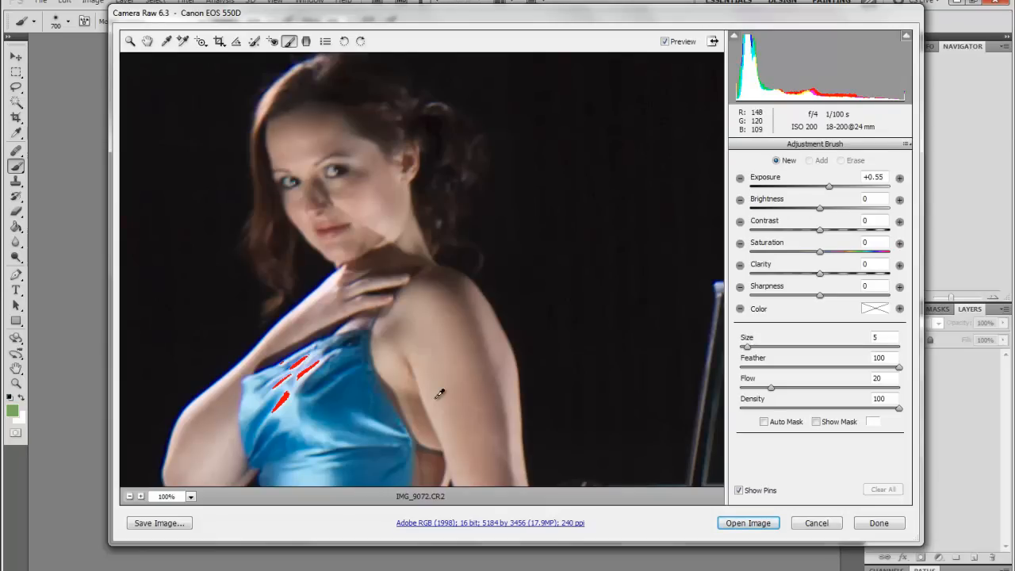
key("bracketleft")
key("bracketleft")
left_click(368, 166)
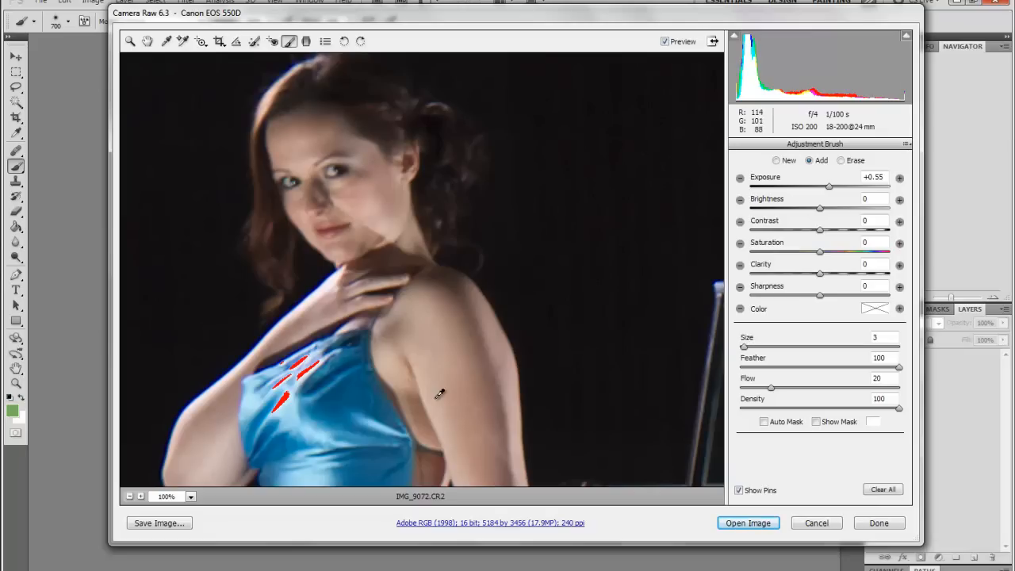
Enlarge the Adjustment Brush to size 7 and brighten more of the woman's face around the forehead.
key("bracketright")
key("bracketright")
key("bracketright")
key("bracketright")
key("z")
left_click(290, 45)
left_click(368, 166)
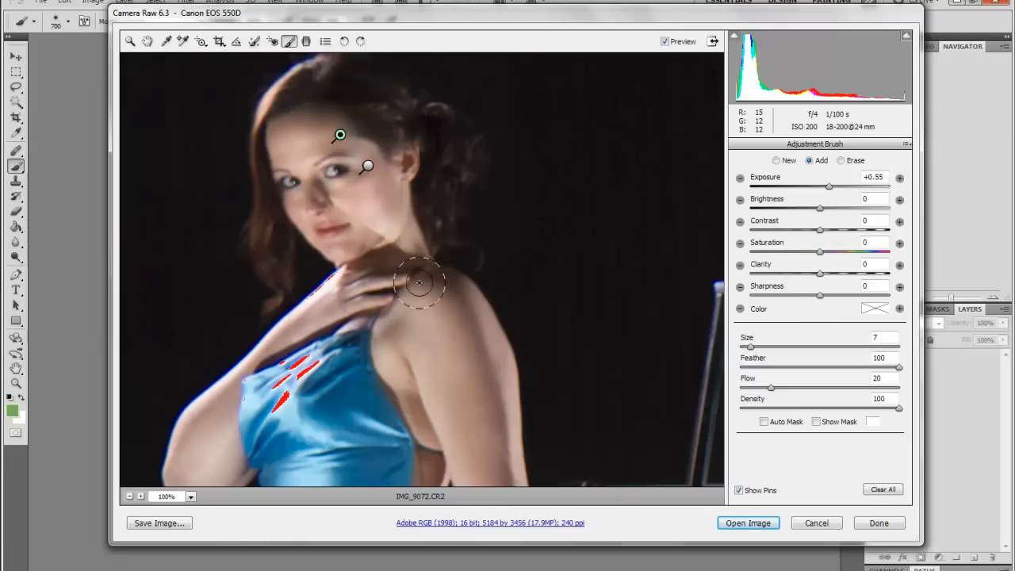
Start a new Adjustment Brush area at Exposure +0.55 and size 4, brightening the woman's lower face around the jaw.
key("k")
key("k")
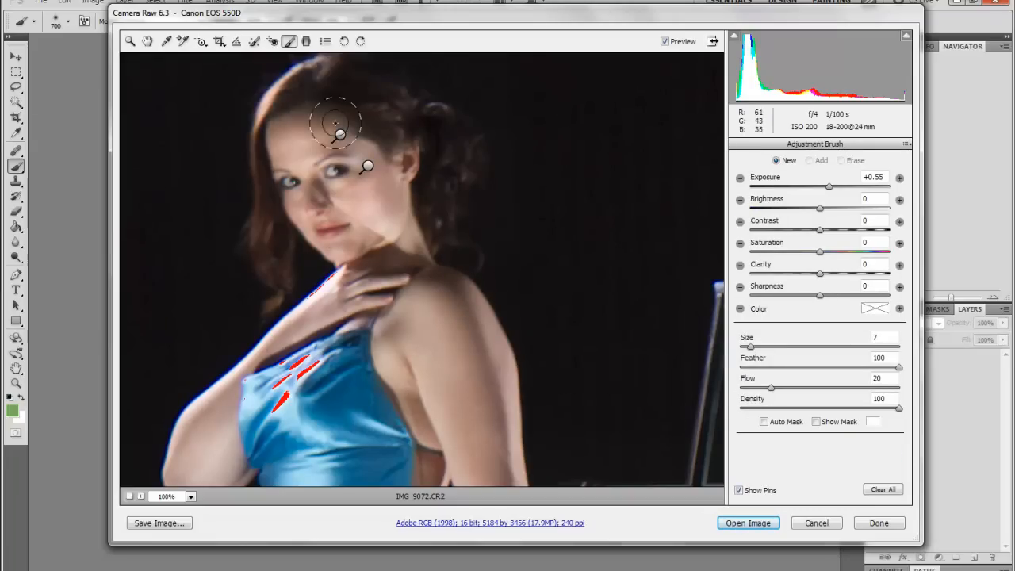
key("[")
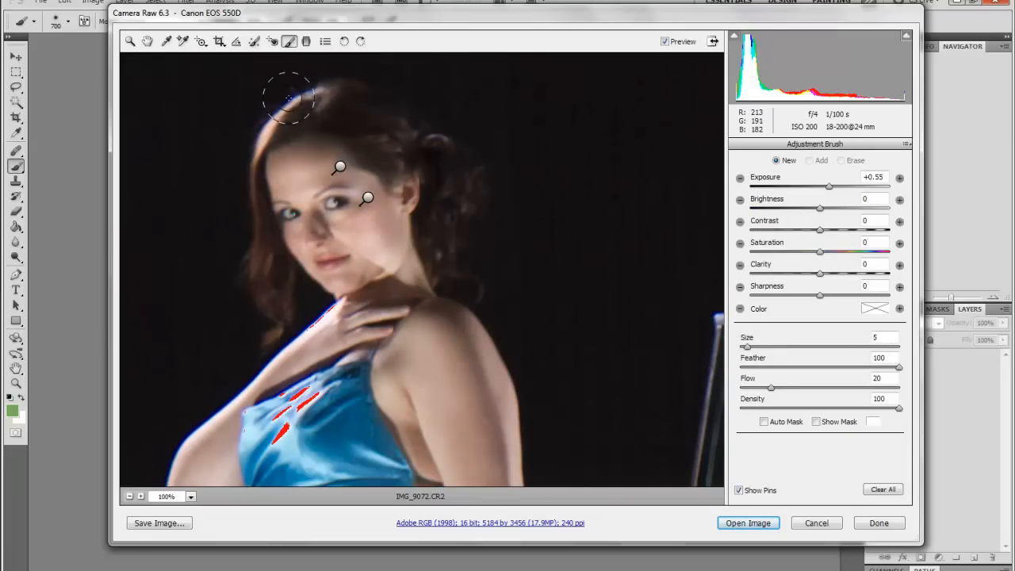
key("ctrl+plus")
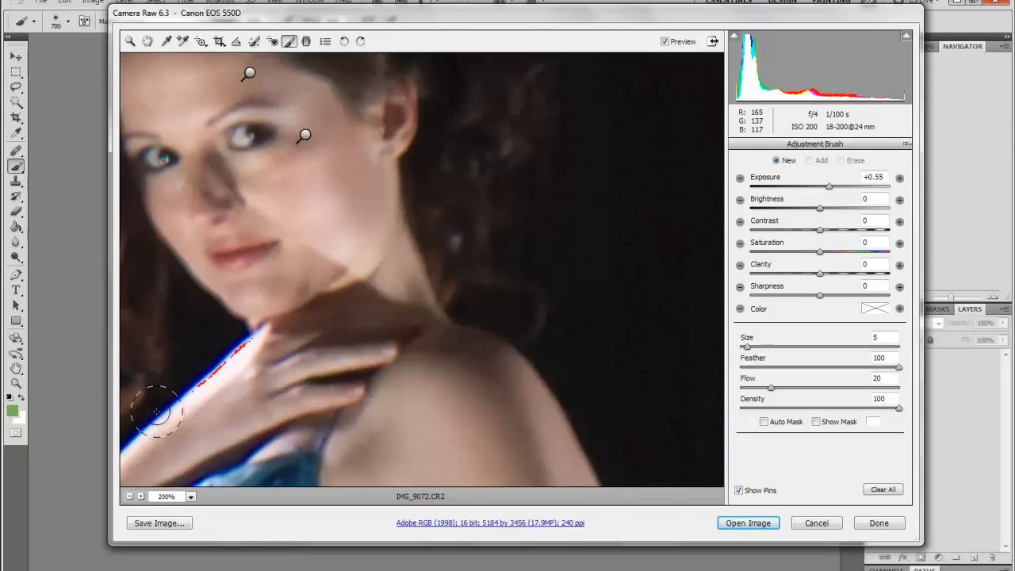
key("[")
left_click_drag(548, 299, 610, 380)
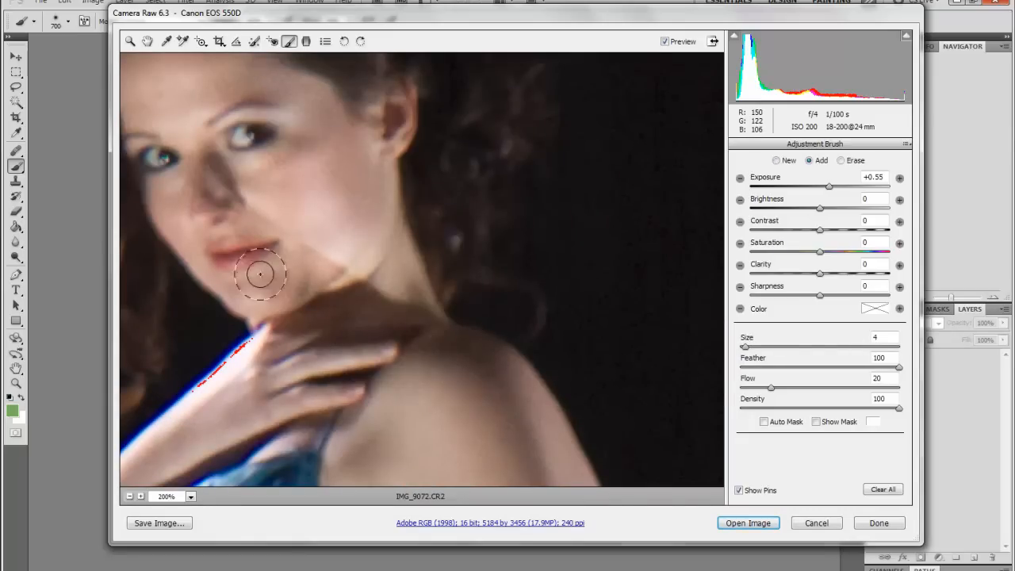
Undo the last brush strokes and brighten the woman's jaw and neck again with brush size 4.
key("ctrl+z")
key("ctrl+z")
key("ctrl+z")
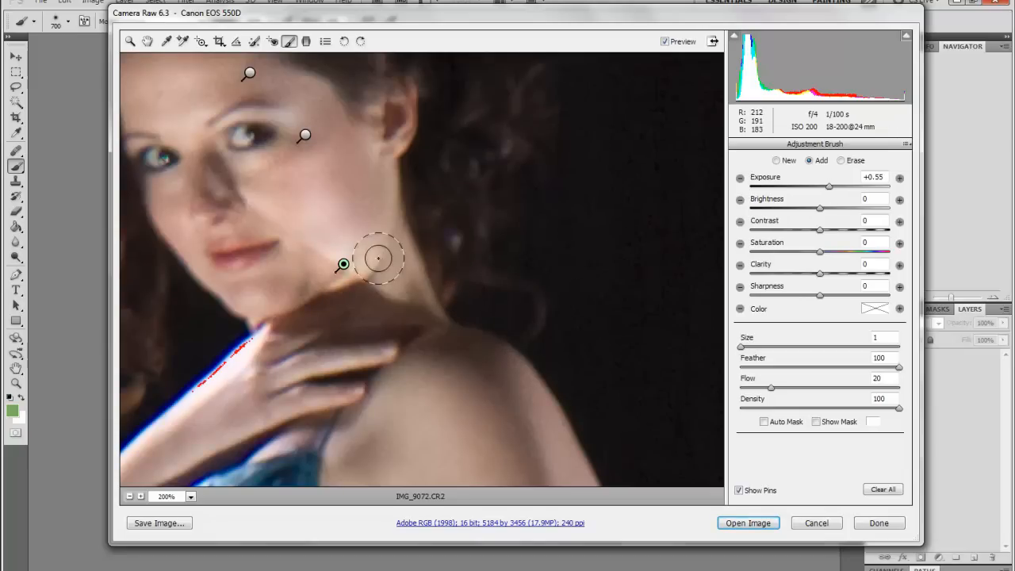
key("ctrl+plus")
mouse_move(368, 296)
left_mouse_down()
mouse_move(332, 250)
mouse_move(351, 236)
mouse_move(302, 227)
mouse_move(300, 188)
mouse_move(310, 222)
mouse_move(351, 223)
left_mouse_up()
key("ctrl+minus")
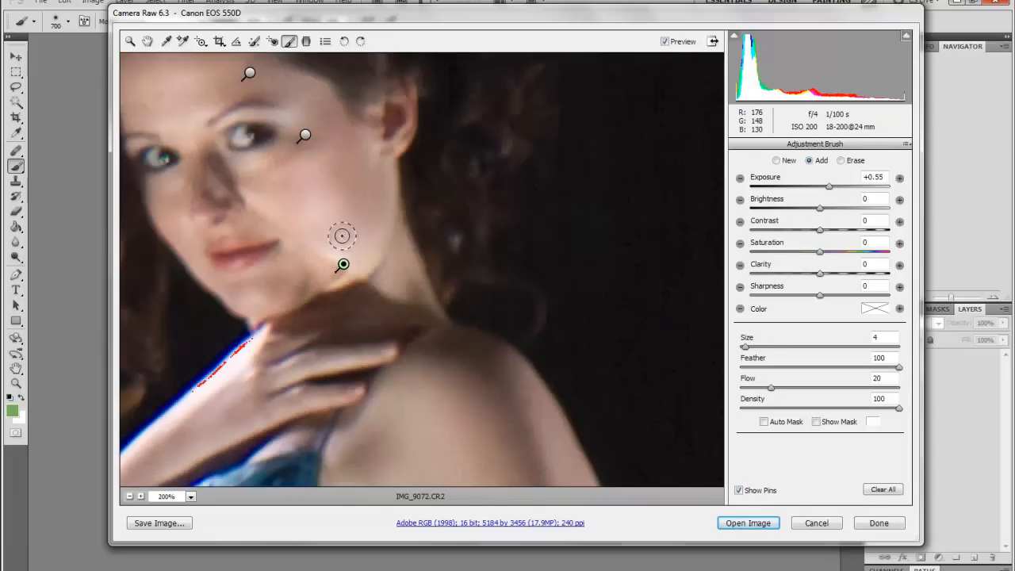
mouse_move(442, 296)
left_mouse_down()
mouse_move(521, 274)
mouse_move(541, 211)
mouse_move(383, 283)
mouse_move(436, 269)
left_mouse_up()
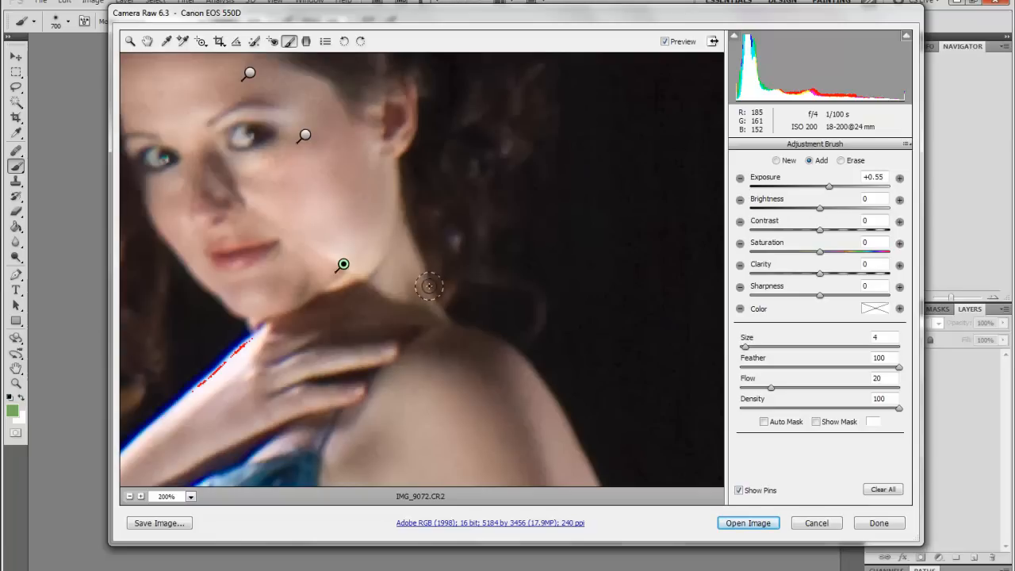
Erase stray brightening beside the woman's neck with the Adjustment Brush's Erase mode at size 5, and show the whole photo.
key("alt")
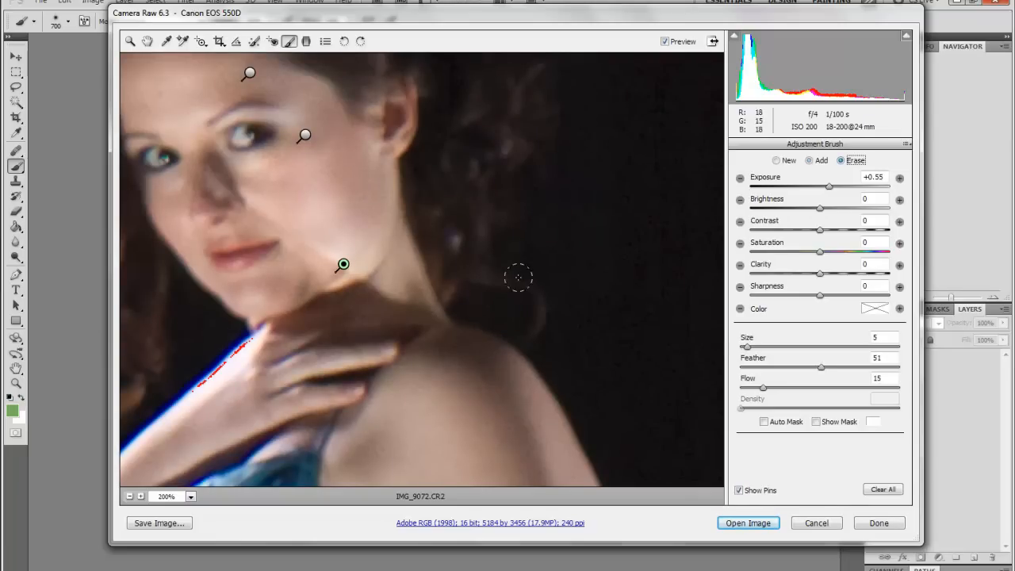
left_click_drag(627, 268, 626, 270)
key("ctrl+minus")
key("ctrl+minus")
key("ctrl+minus")
key("ctrl+minus")
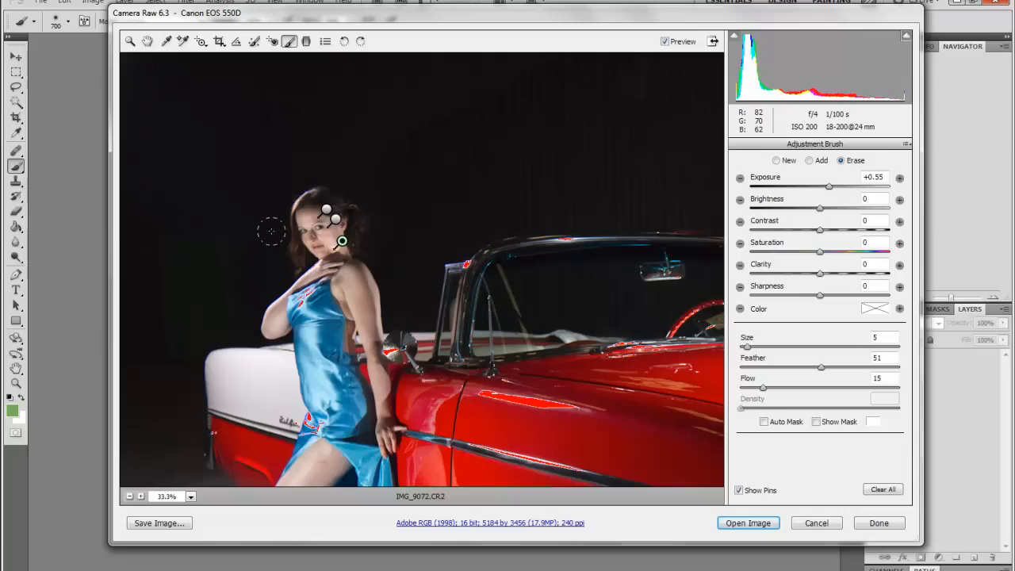
key("ctrl+0")
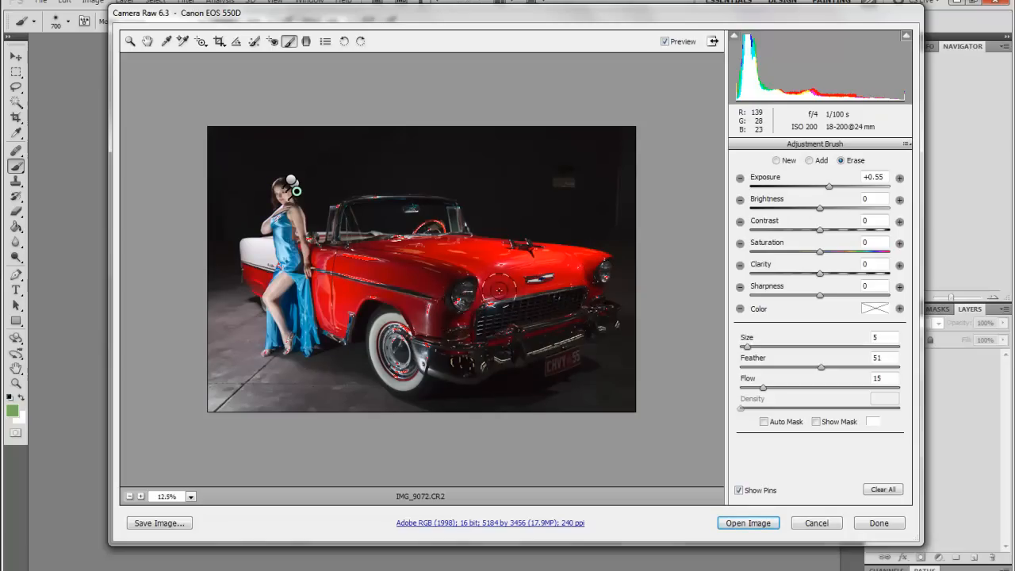
Try to darken the car's hood with a new Adjustment Brush area at Exposure -1.55 and size 8.
key("k")
key("k")
left_click_drag(829, 187, 794, 186)
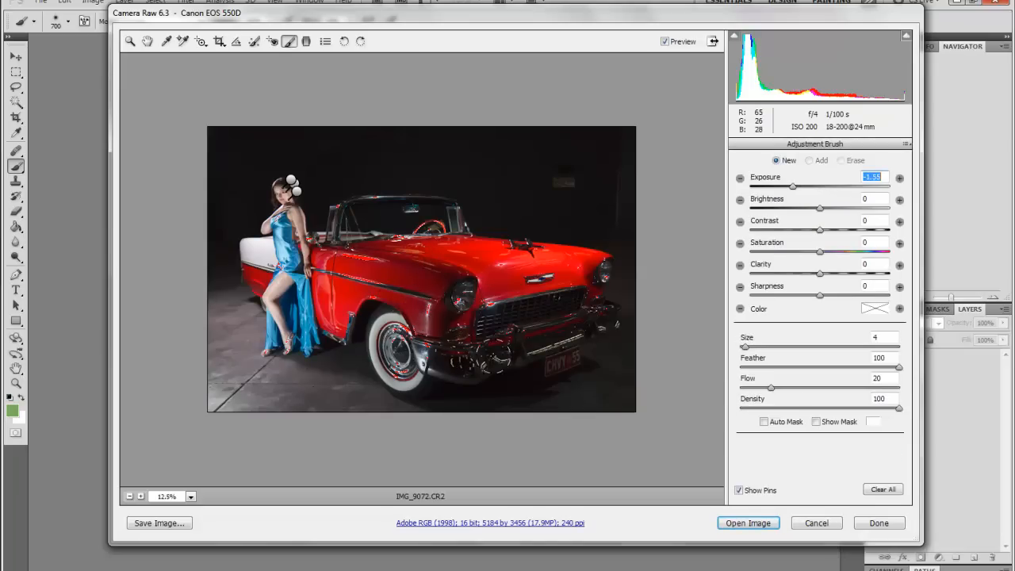
key("bracketright")
key("bracketright")
left_click_drag(541, 264, 601, 324)
mouse_move(428, 275)
left_mouse_down()
mouse_move(346, 251)
mouse_move(332, 273)
mouse_move(402, 367)
mouse_move(506, 246)
mouse_move(448, 240)
mouse_move(527, 324)
left_mouse_up()
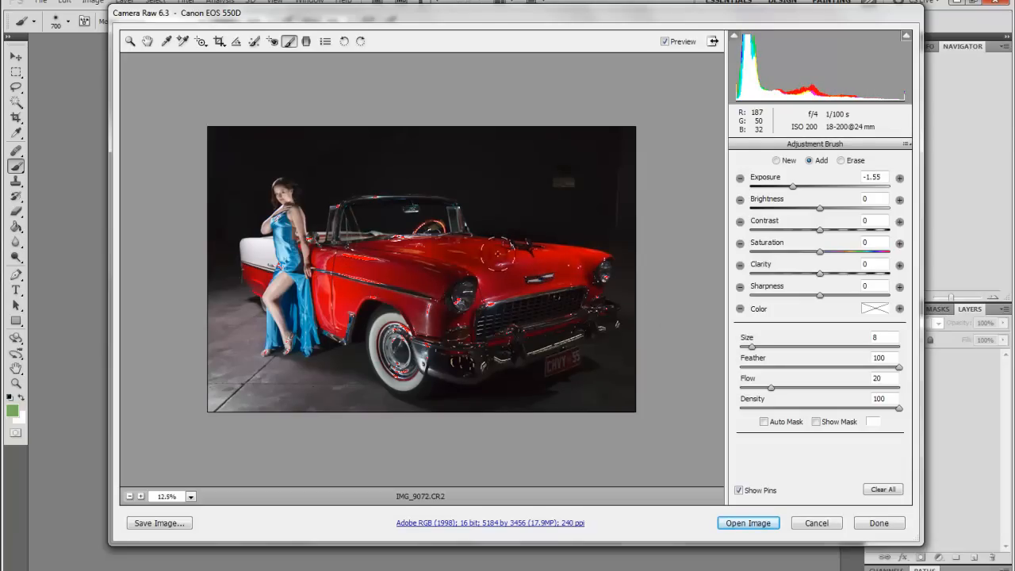
mouse_move(444, 241)
left_mouse_down()
mouse_move(416, 238)
mouse_move(455, 250)
mouse_move(434, 213)
mouse_move(335, 214)
mouse_move(486, 268)
left_mouse_up()
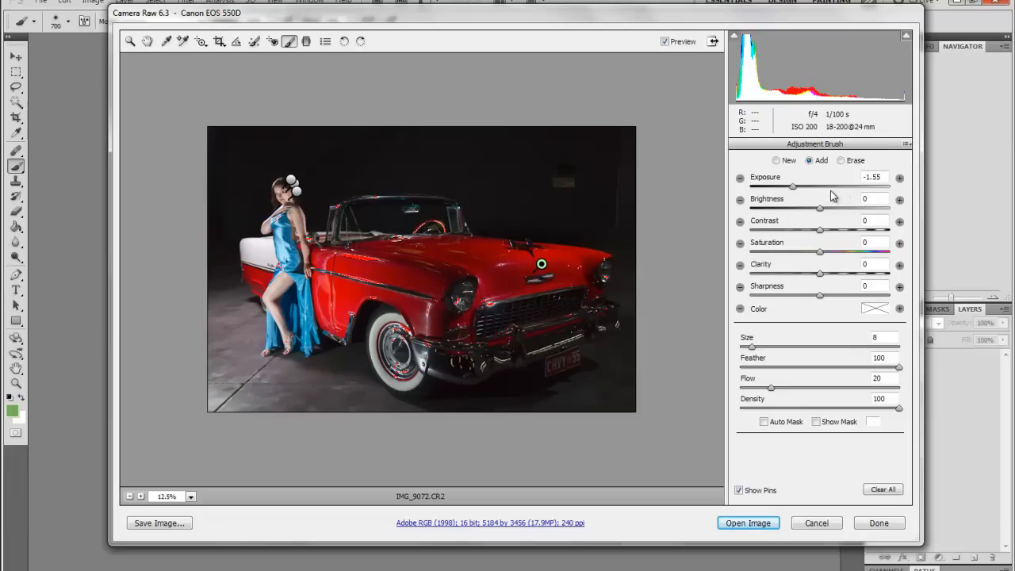
Delete the darkening Adjustment Brush area from the car's hood.
key("z")
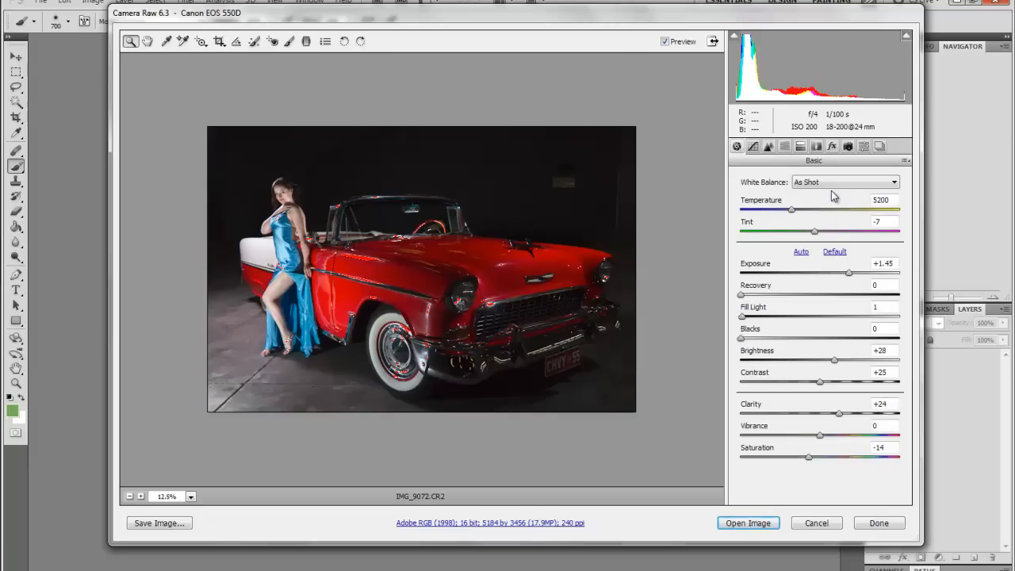
key("k")
left_click(542, 263)
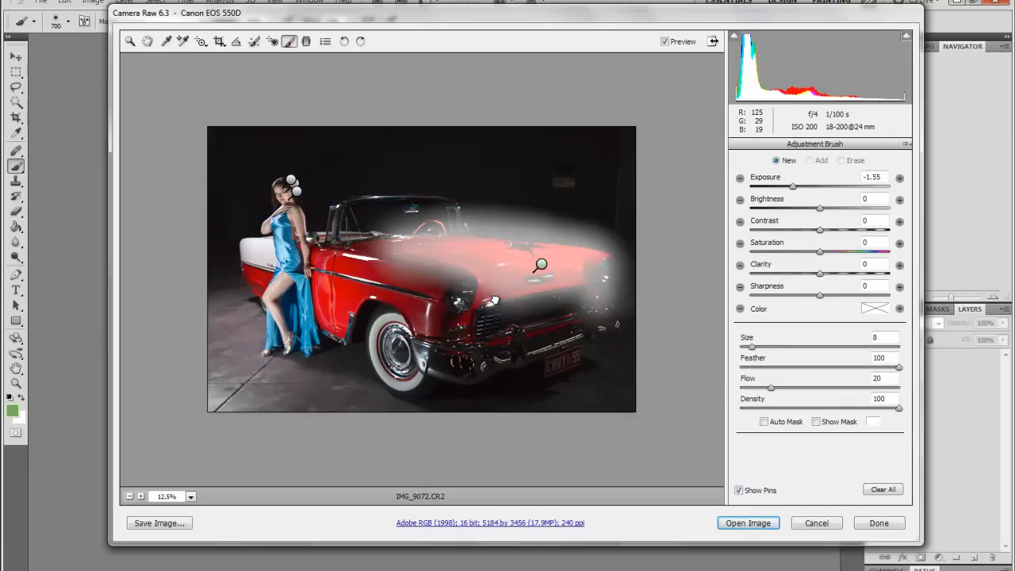
key("Delete")
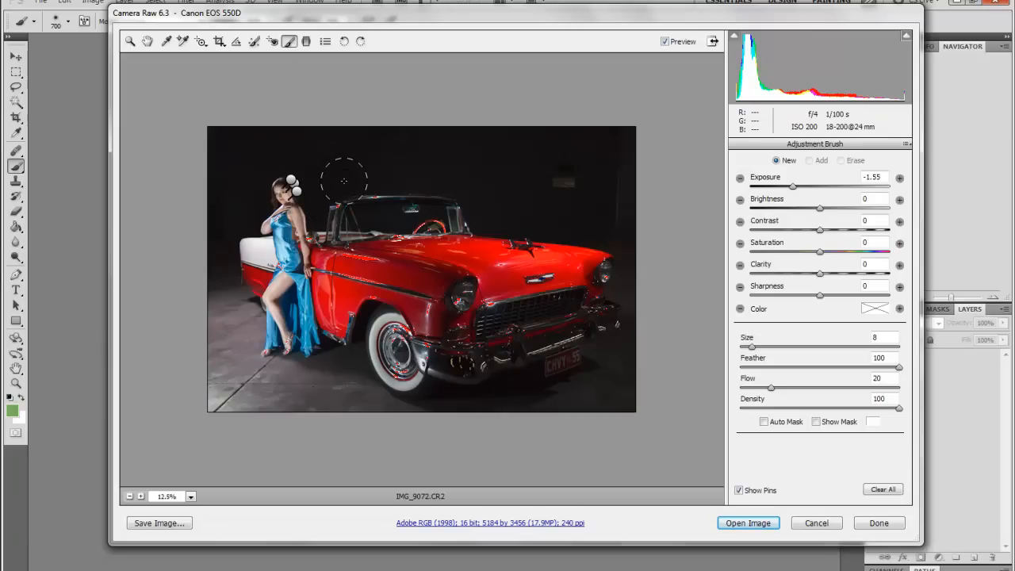
Brighten the car's front fender beside the headlight with a new Adjustment Brush area at Exposure +0.95.
left_click_drag(794, 186, 837, 186)
left_click(440, 315)
key("bracketright")
key("bracketright")
key("bracketright")
key("bracketright")
key("bracketright")
key("bracketright")
key("bracketright")
key("bracketright")
left_click(435, 319)
Reduce the Adjustment Brush to size 6 and brighten more of the area around the front fender.
key("bracketleft")
key("bracketleft")
key("bracketleft")
key("bracketleft")
key("bracketleft")
key("bracketleft")
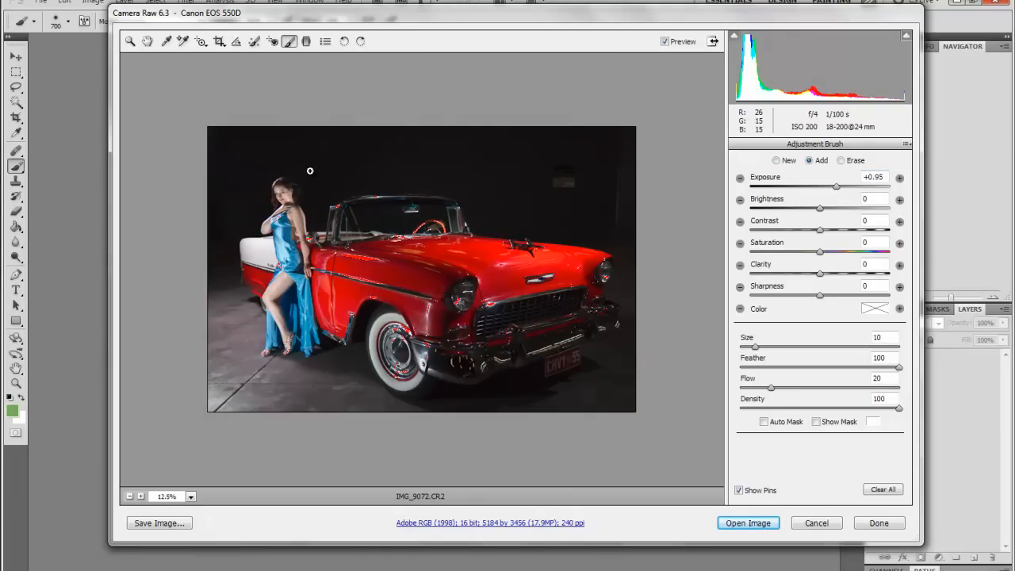
key("bracketleft")
key("bracketleft")
key("bracketleft")
key("bracketleft")
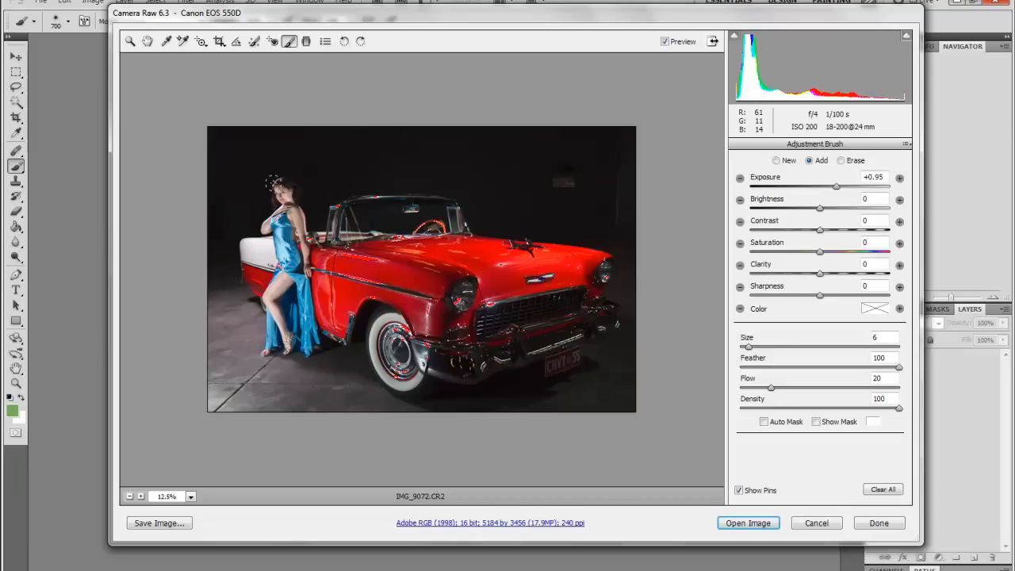
mouse_move(327, 216)
left_mouse_down()
mouse_move(306, 226)
mouse_move(285, 192)
mouse_move(286, 165)
left_mouse_up()
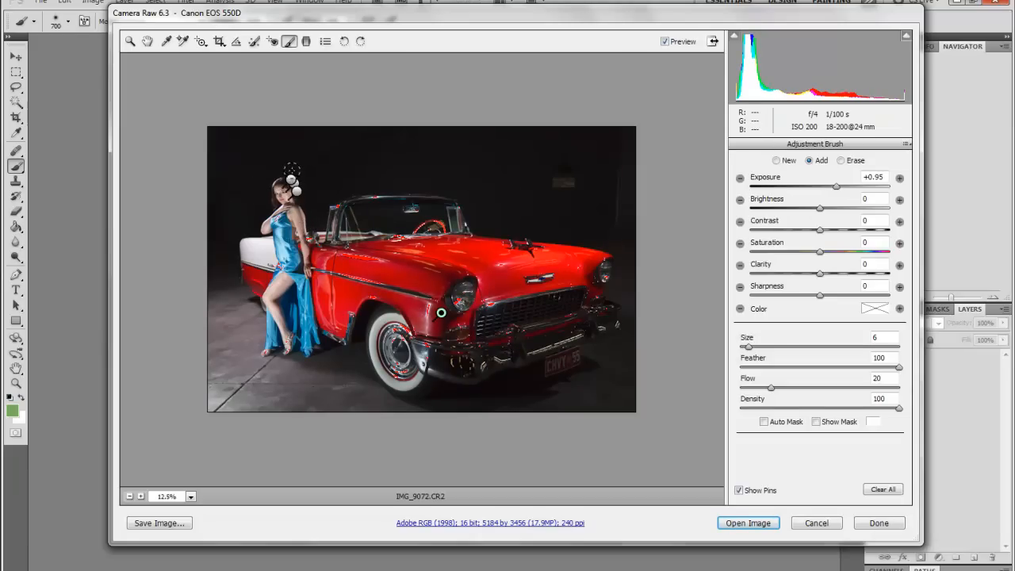
Add a new Adjustment Brush area at Exposure +0.95 and size 10, brightening the car around the headlight and grille.
key("k")
key("k")
key("bracketright")
key("bracketright")
key("bracketright")
key("bracketright")
left_click_drag(287, 192, 268, 186)
mouse_move(336, 145)
left_mouse_down()
mouse_move(287, 130)
mouse_move(313, 149)
left_mouse_up()
left_click_drag(334, 191, 337, 220)
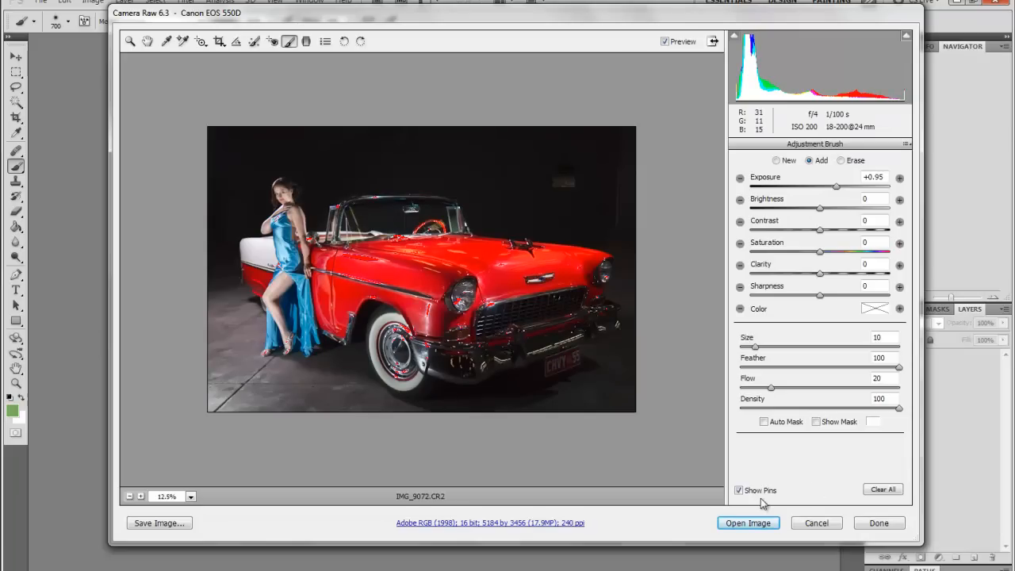
Add another Adjustment Brush area at Exposure +0.95, brightening the hood above the headlight and enlarging the brush to size 8.
key("n")
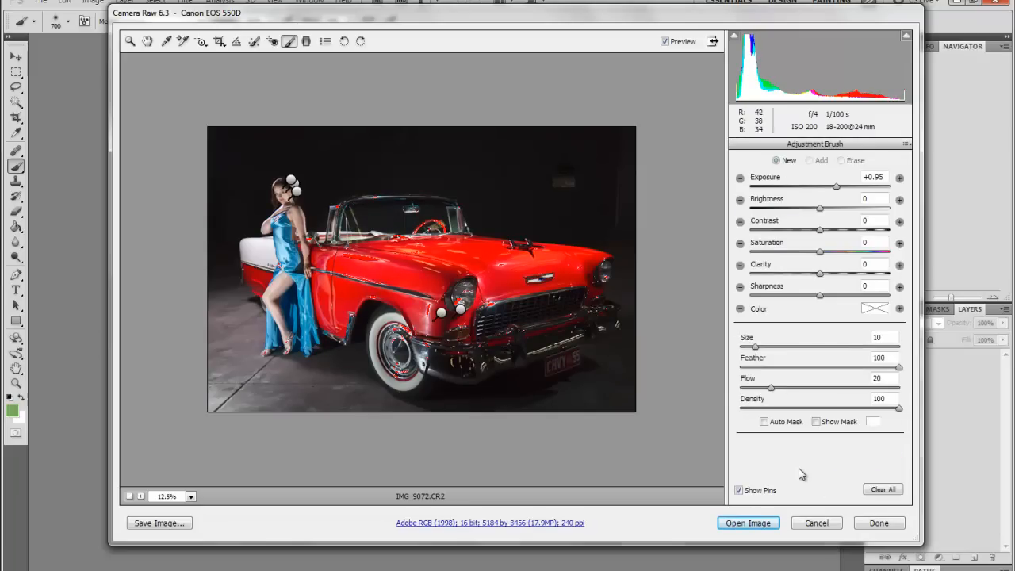
key("bracketleft")
key("bracketleft")
key("bracketleft")
key("bracketleft")
key("bracketleft")
left_click_drag(467, 362, 468, 362)
key("bracketright")
key("bracketright")
key("bracketright")
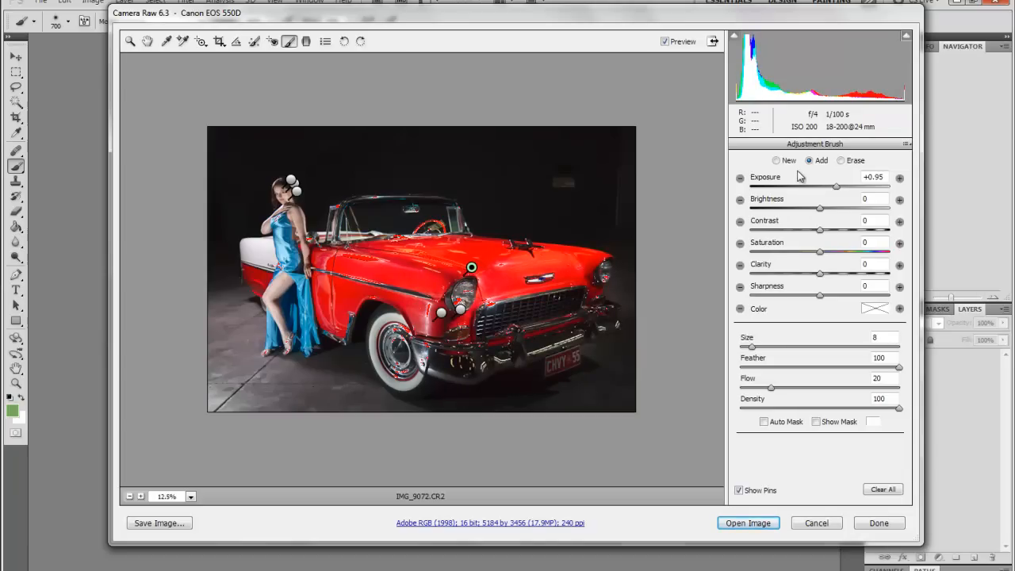
Brighten the car's front details around the number plate with brush size 4, and set that area's Exposure to +0.55.
key("bracketleft")
key("bracketleft")
key("bracketleft")
key("bracketleft")
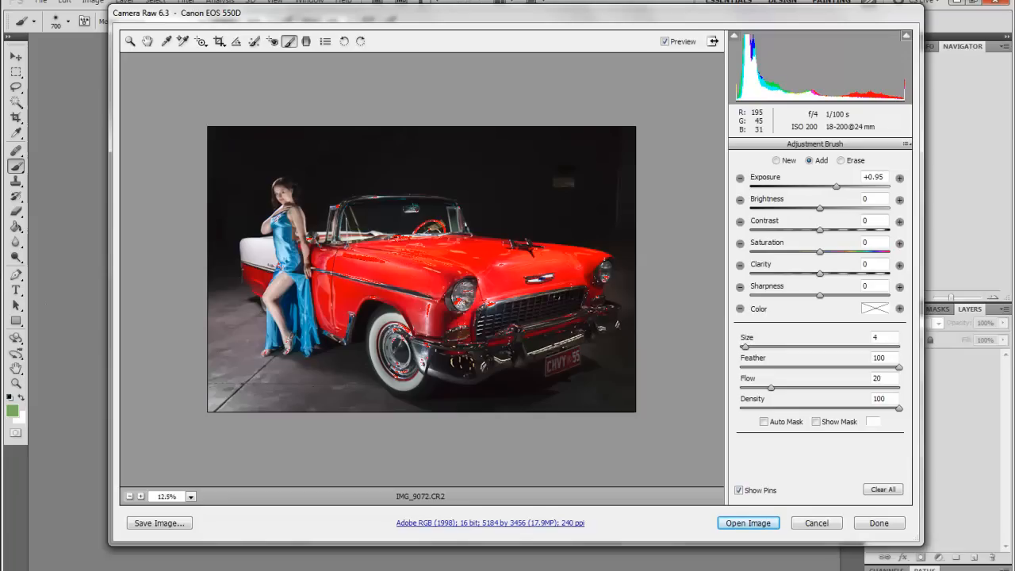
left_click_drag(837, 186, 830, 187)
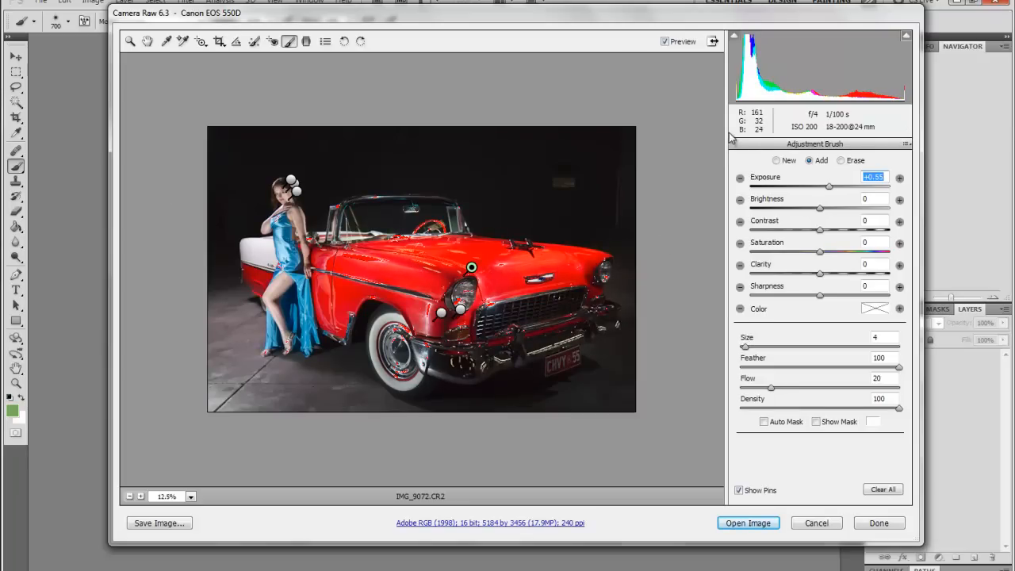
Set the Exposure of the brush area between the headlight and grille to +0.90.
left_click(460, 309)
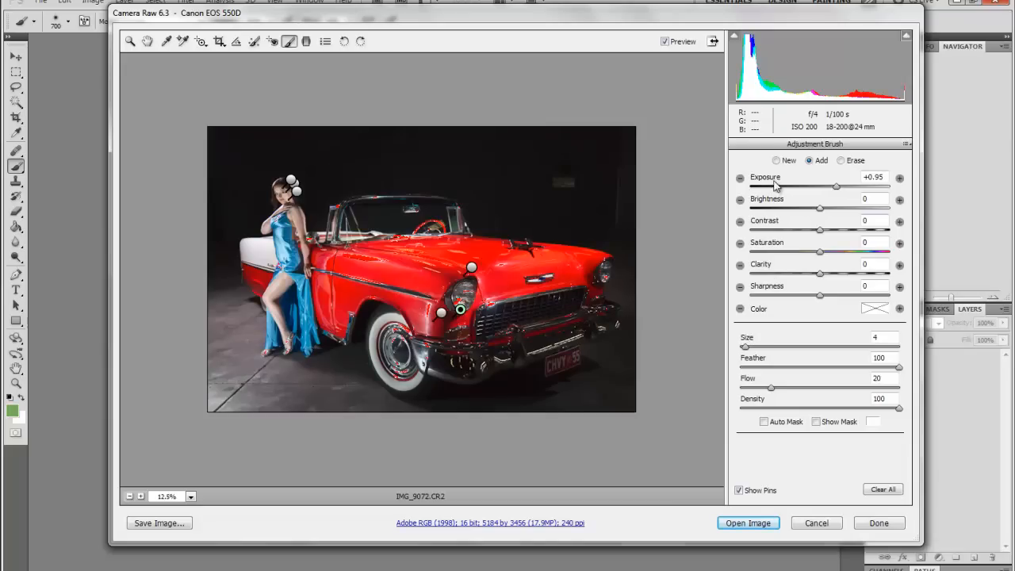
scroll(689, 182, "down", 10)
scroll(686, 182, "up", 8)
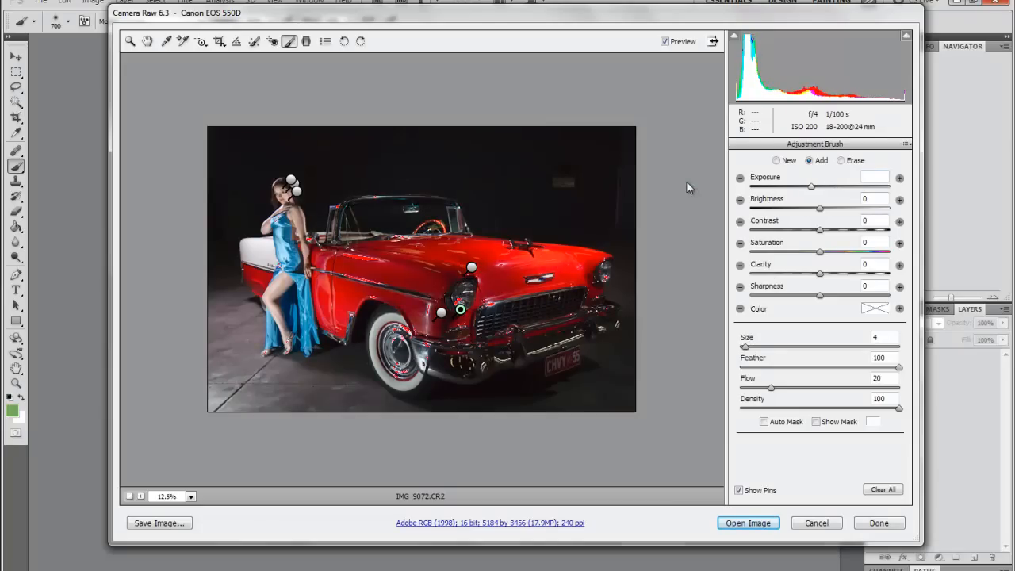
scroll(686, 181, "up", 4)
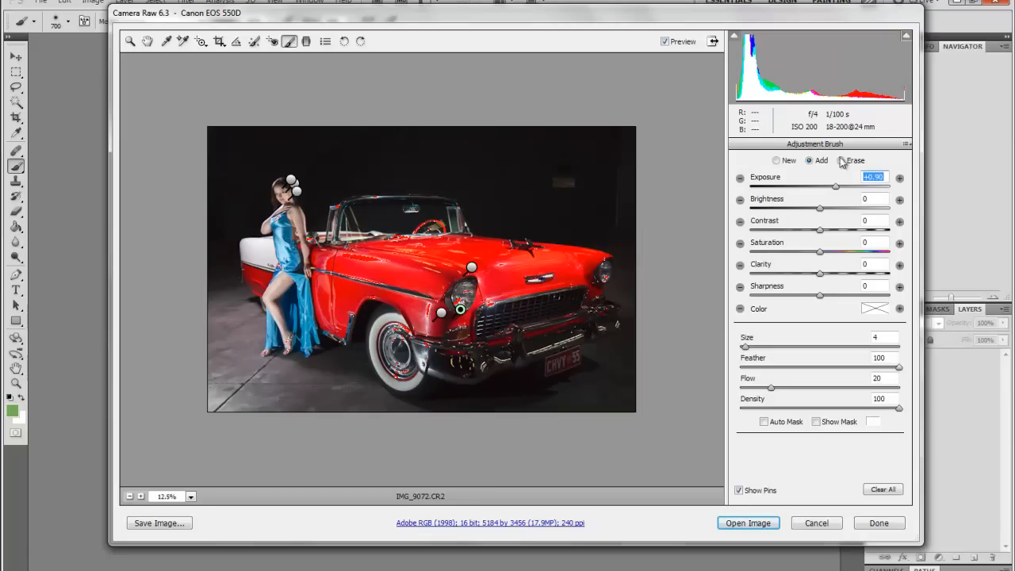
Finish the brush adjustments and open the developed photo in Photoshop.
left_click(290, 42)
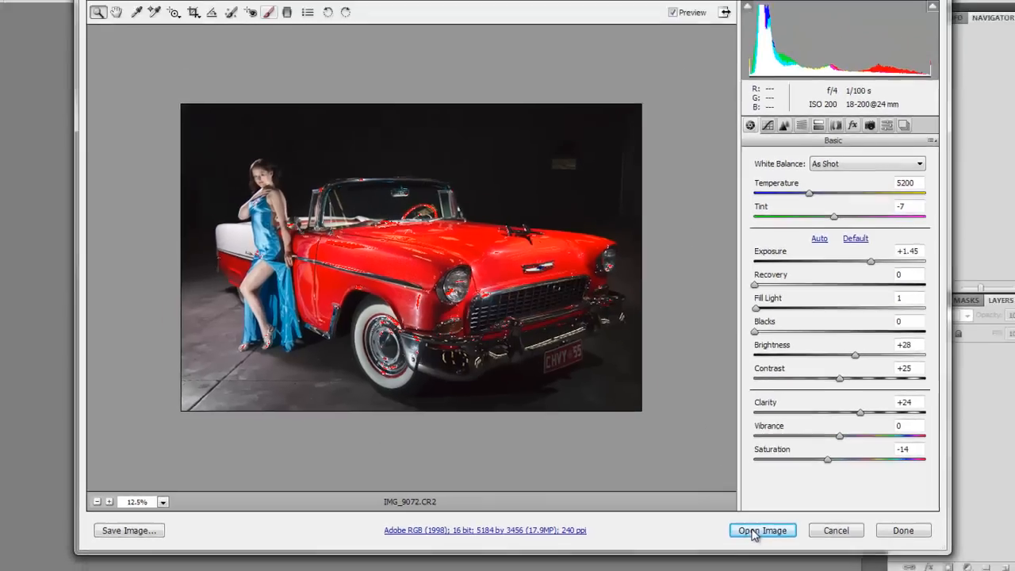
left_click(773, 544)
left_click(472, 268)
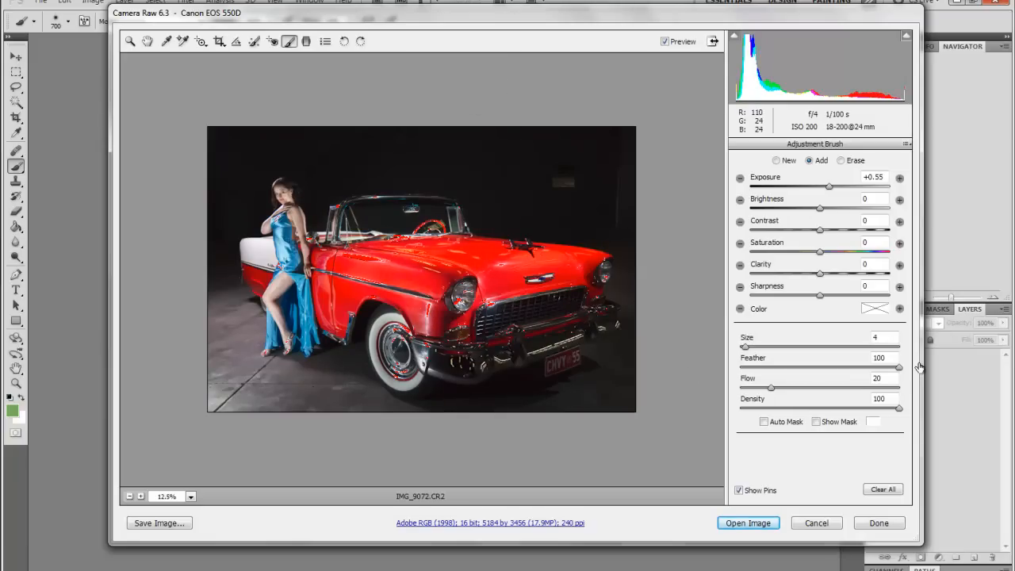
key("Escape")
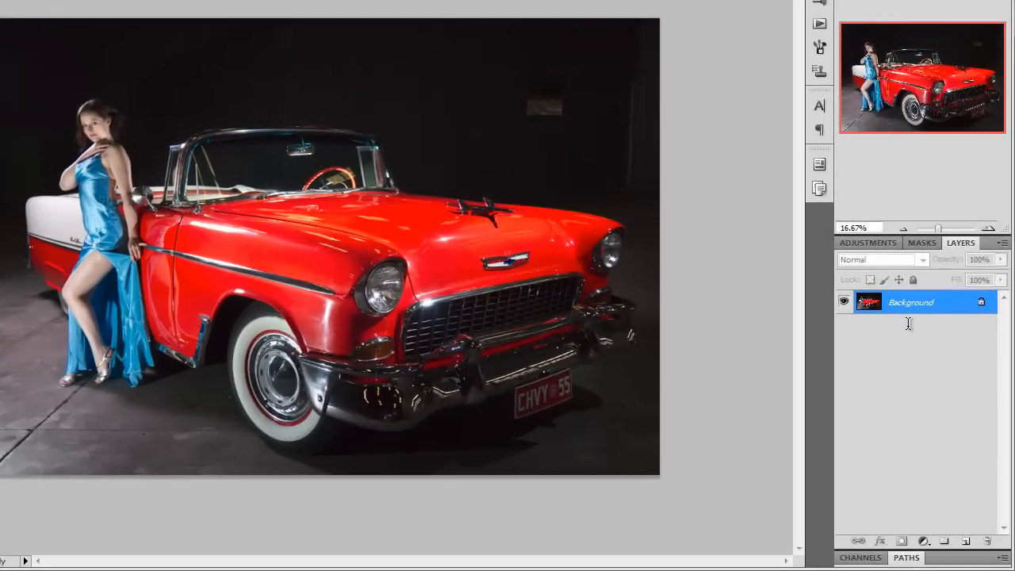
Duplicate the Background layer.
left_click_drag(910, 302, 967, 541)
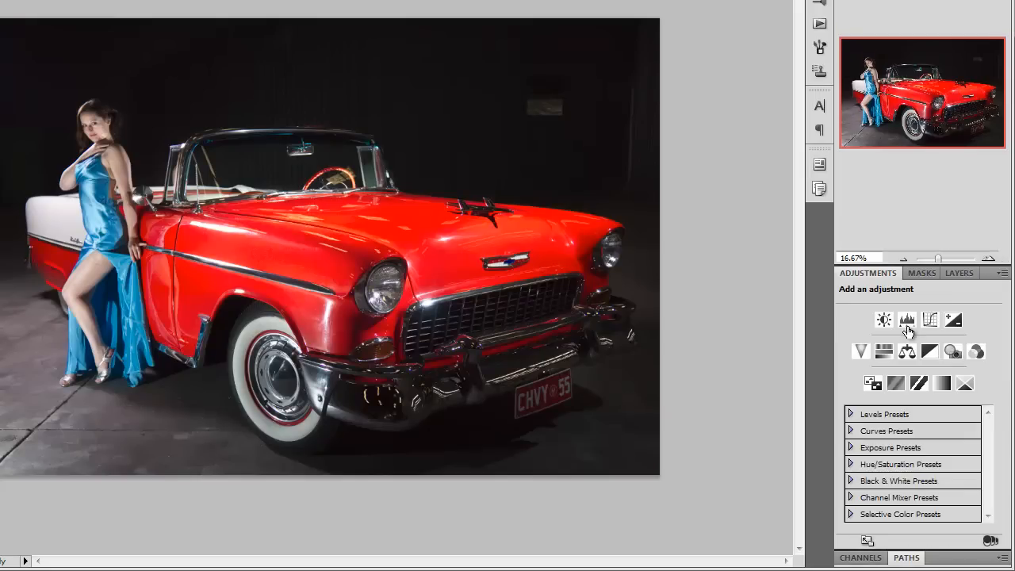
left_click(929, 351)
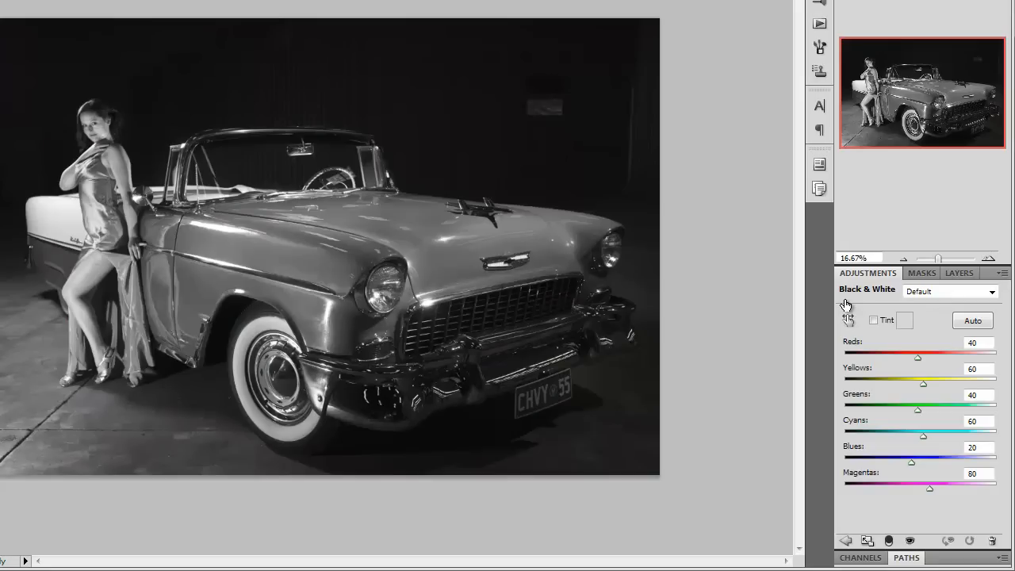
key("ctrl+z")
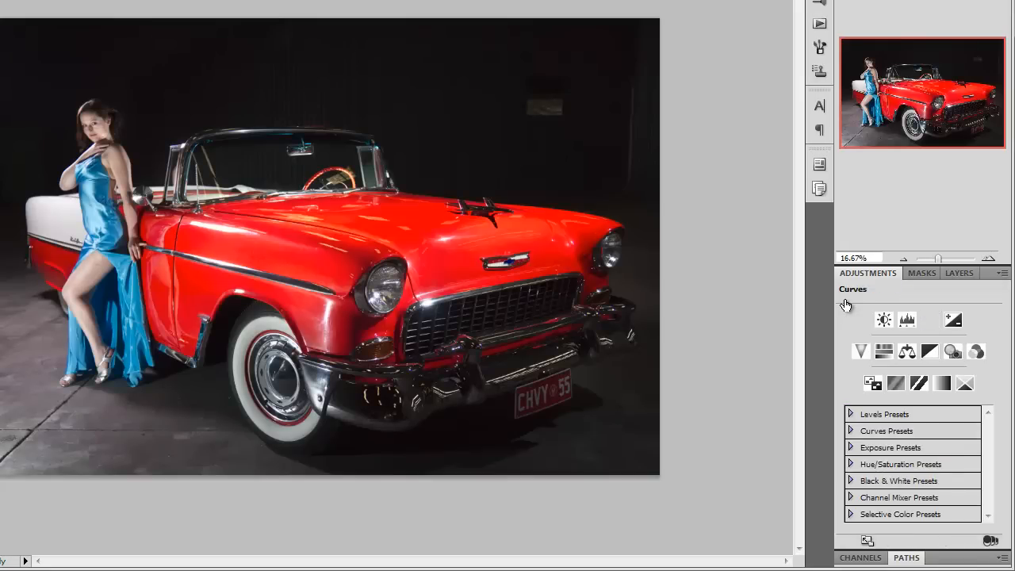
Add a Curves adjustment layer that brightens the photo with a point at input 87 and output 181, and show the layers.
left_click(931, 320)
left_click_drag(913, 419, 914, 373)
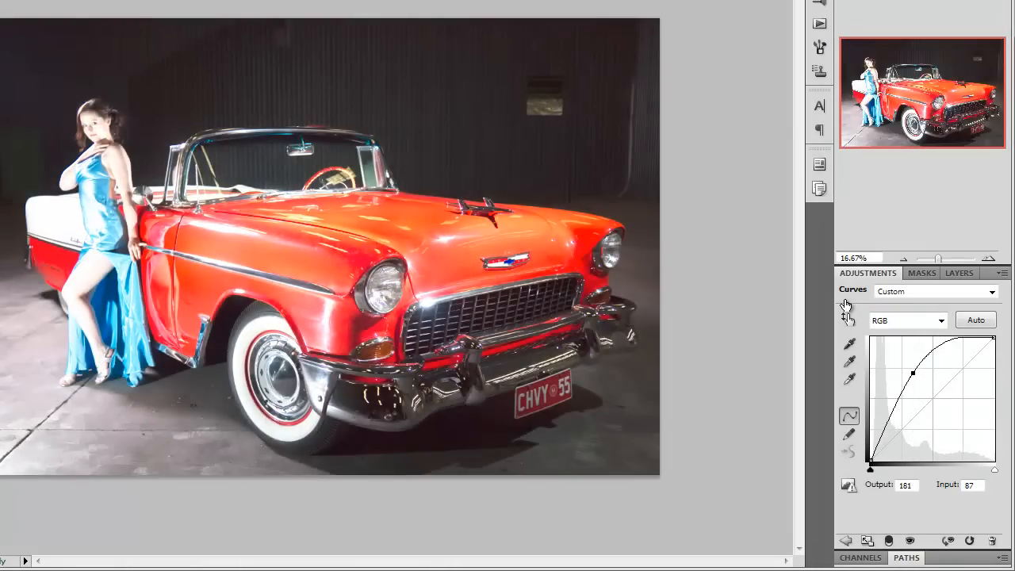
left_click(960, 273)
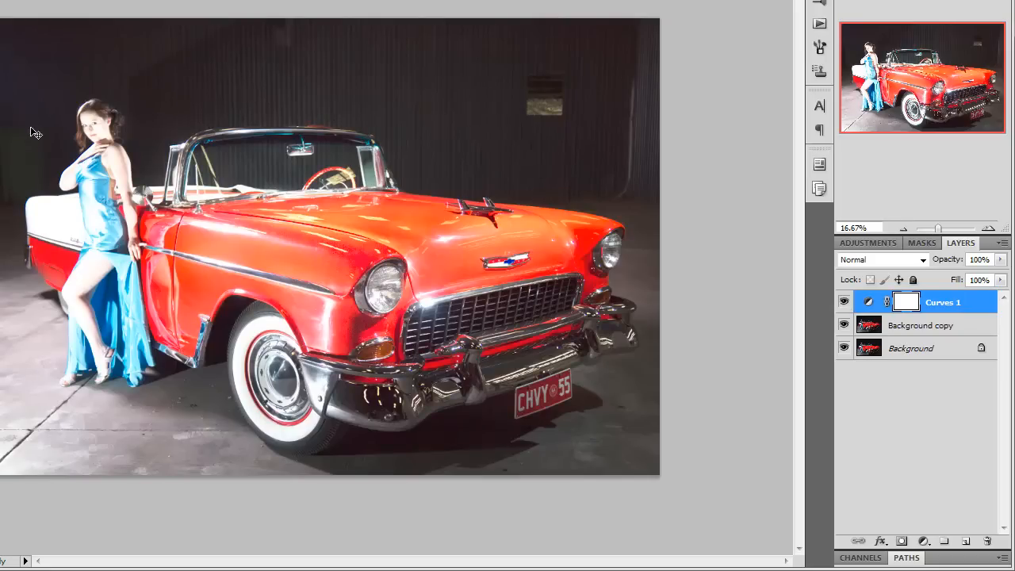
On the Background copy layer, retouch the bright window and remaining marks out of the dark corrugated back wall.
scroll(320, 326, "up", 2)
left_click_drag(411, 254, 270, 303)
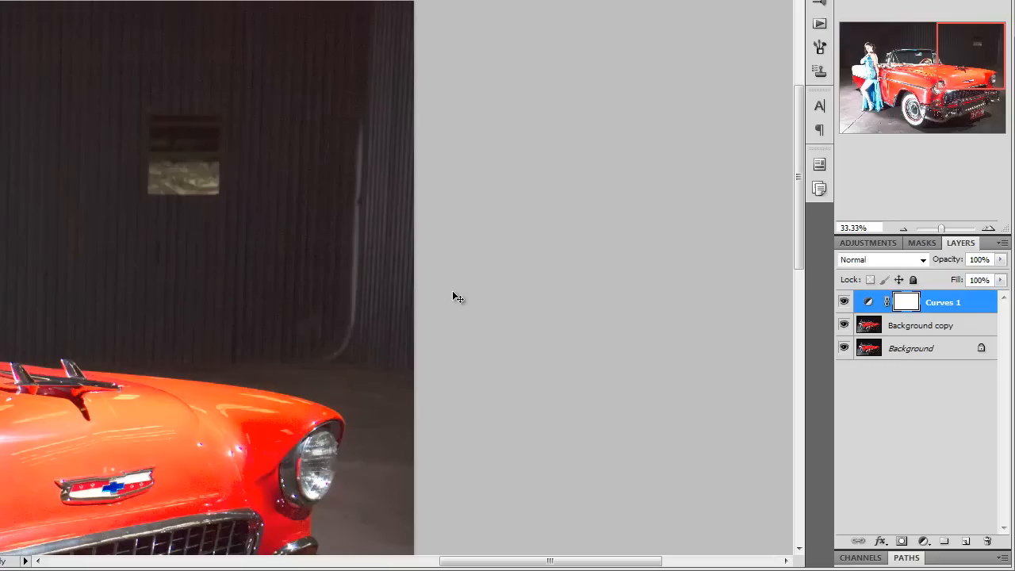
key("alt+bracketleft")
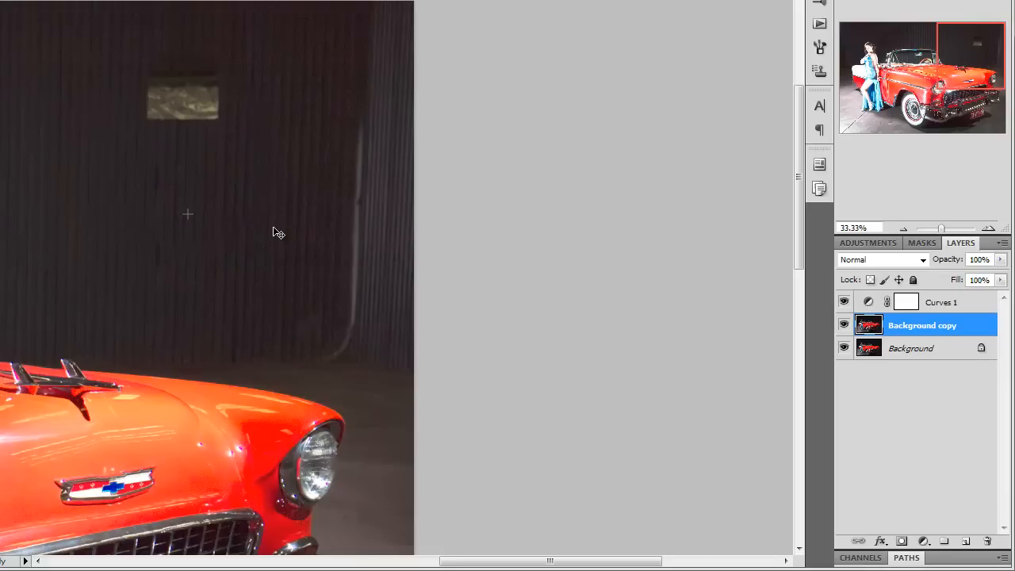
key("ctrl+z")
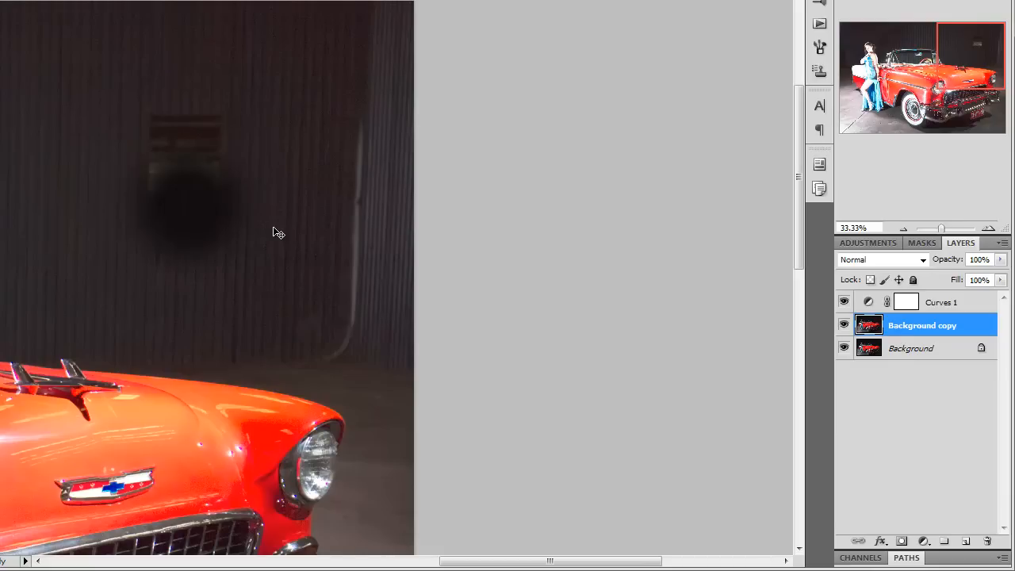
left_click(179, 142)
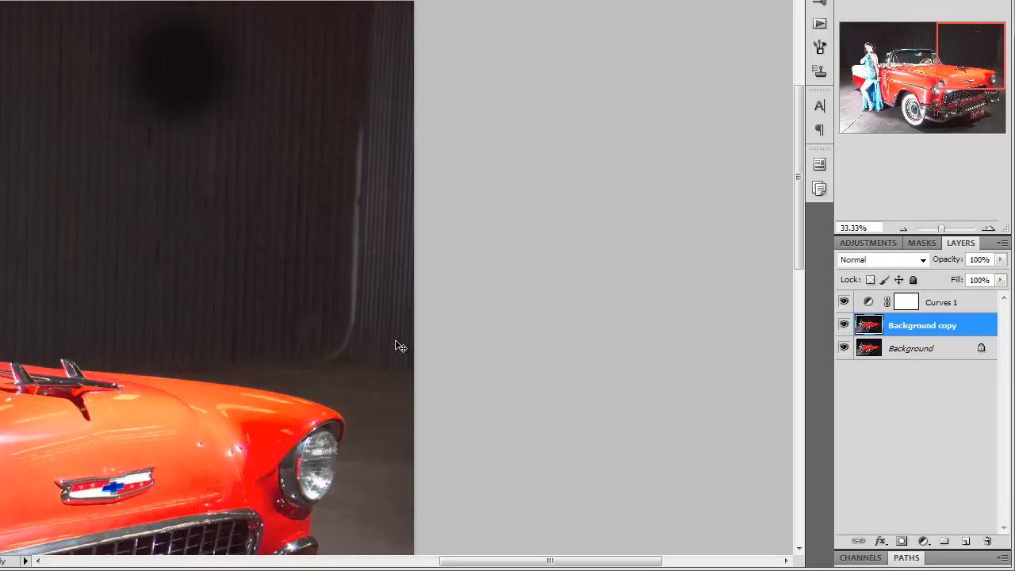
left_click(181, 68)
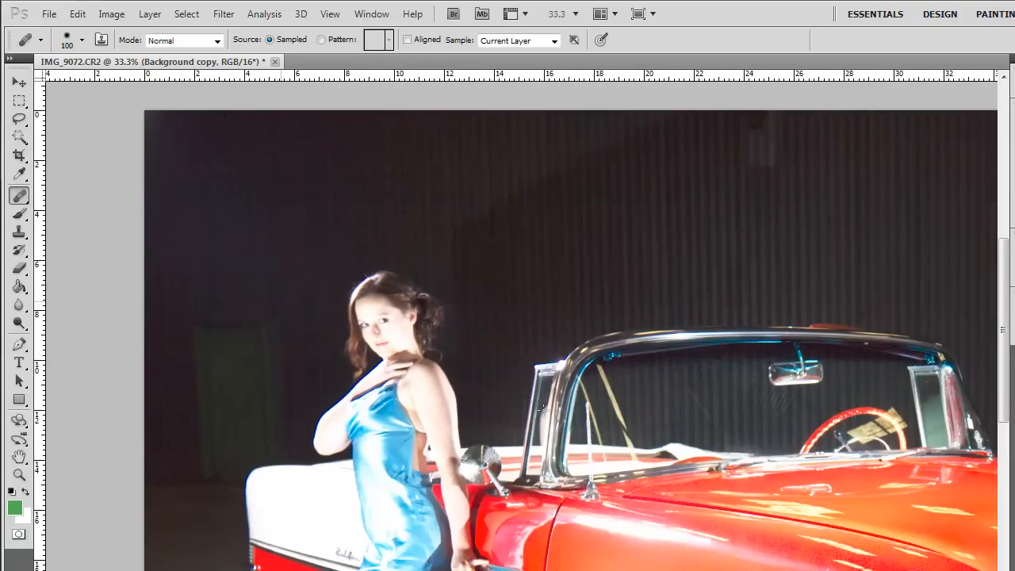
left_click(282, 301, "alt")
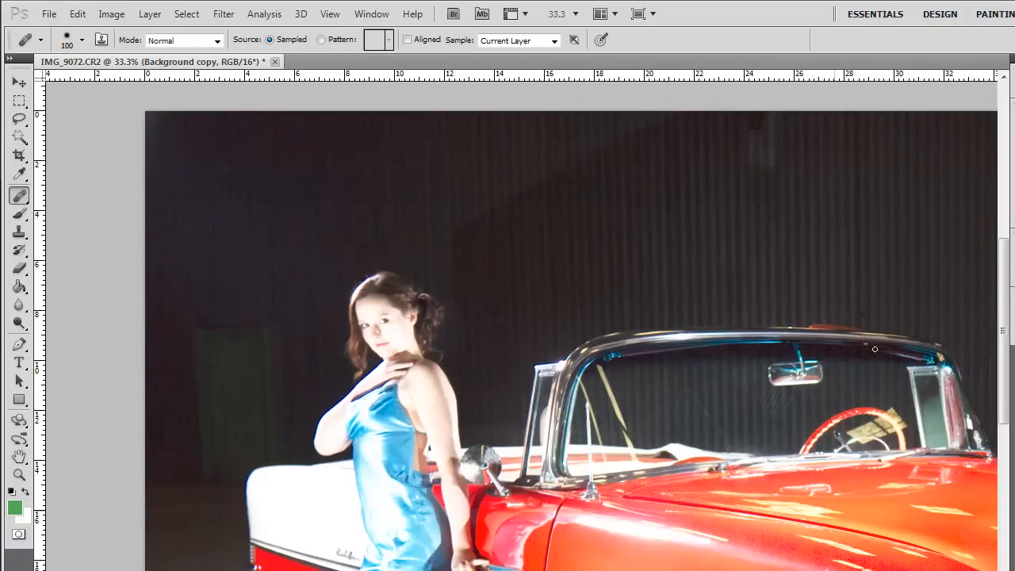
Remove the brightening Curves adjustment layer and duplicate the retouched Background copy layer.
key("ctrl+minus")
key("ctrl+minus")
key("ctrl+minus")
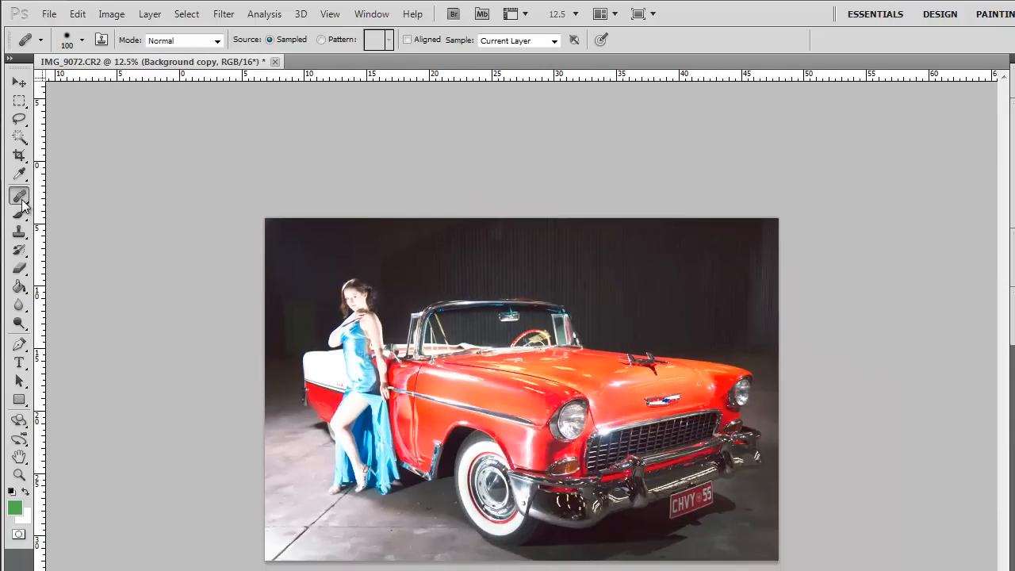
key("ctrl+z")
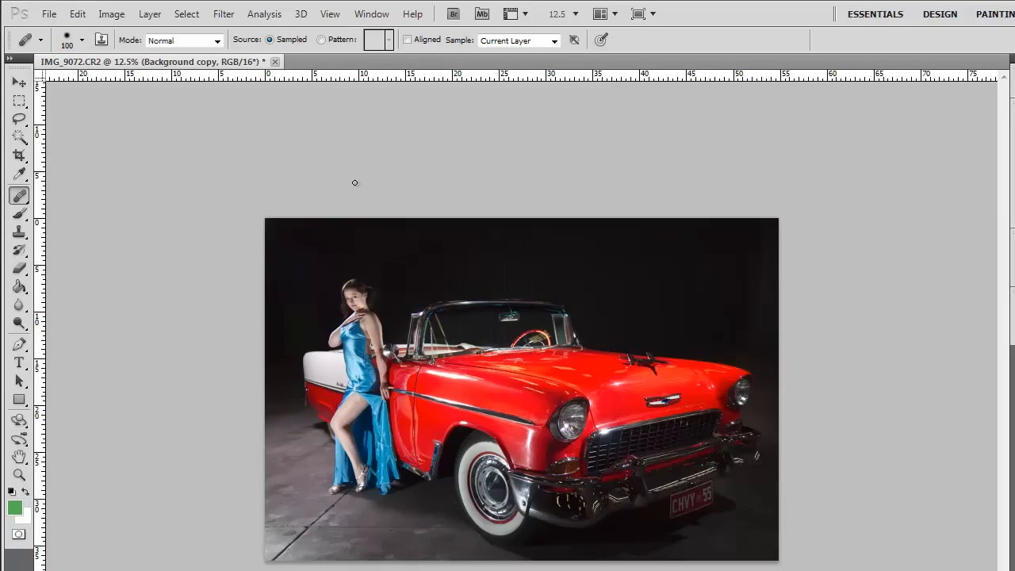
key("ctrl+j")
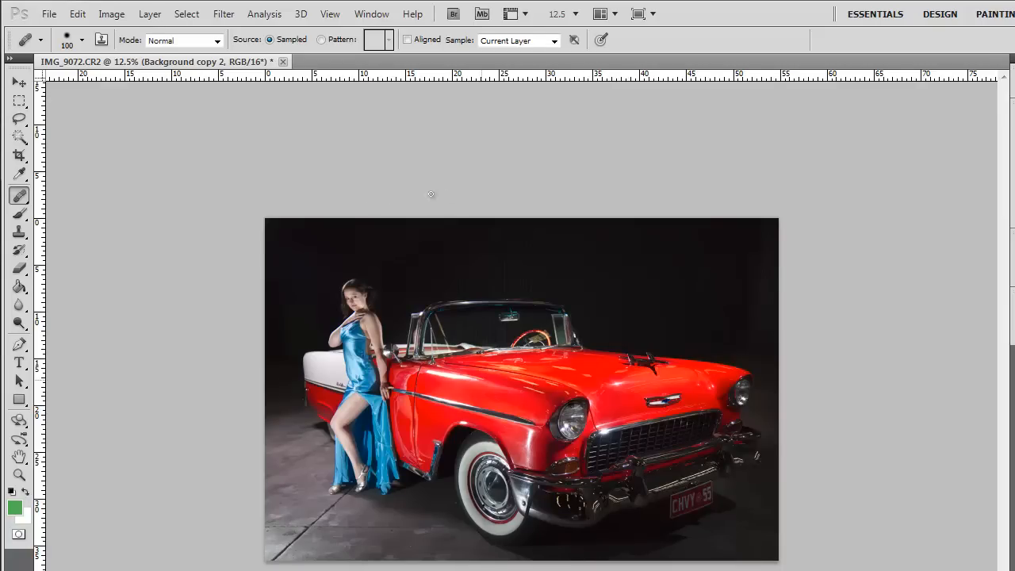
With the Healing Brush at size 60, heal small reflections on the hood and marks on the dark wall above it.
scroll(428, 318, "up", 5)
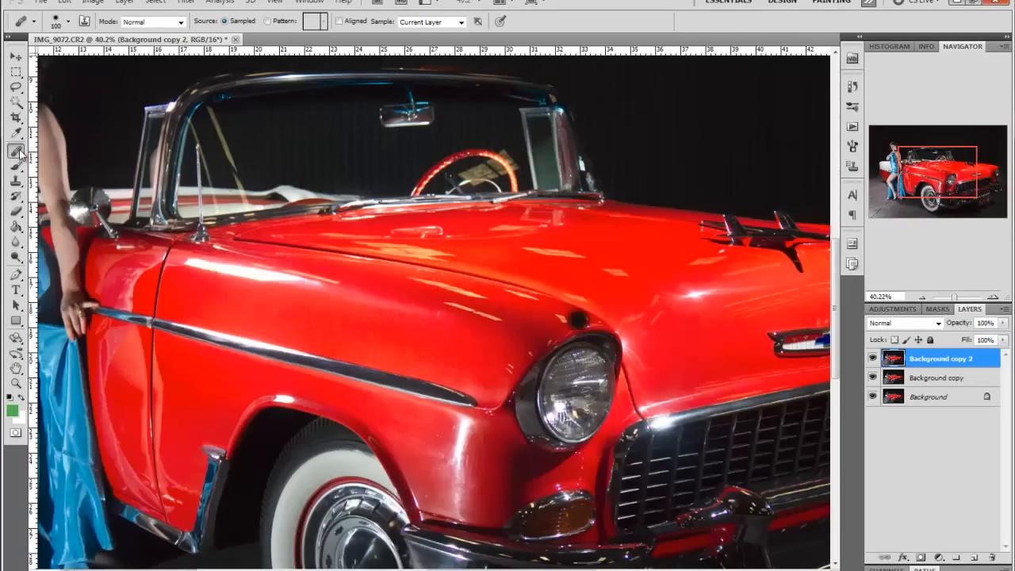
left_click_drag(540, 280, 389, 390)
key("bracketleft")
key("bracketleft")
key("bracketleft")
key("bracketleft")
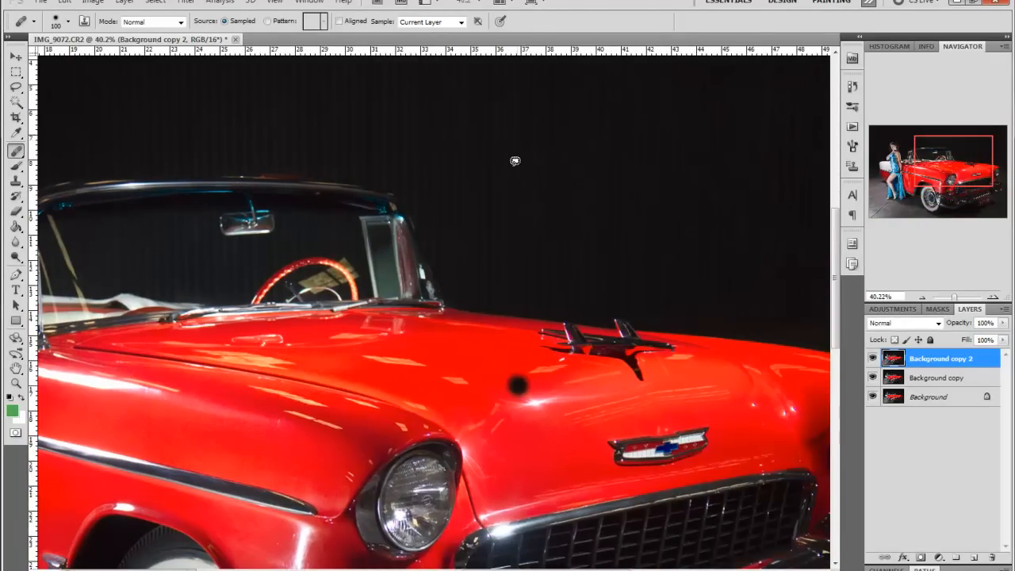
left_click(551, 142, "alt")
mouse_move(504, 158)
left_mouse_down()
mouse_move(546, 134)
mouse_move(546, 145)
mouse_move(514, 144)
left_mouse_up()
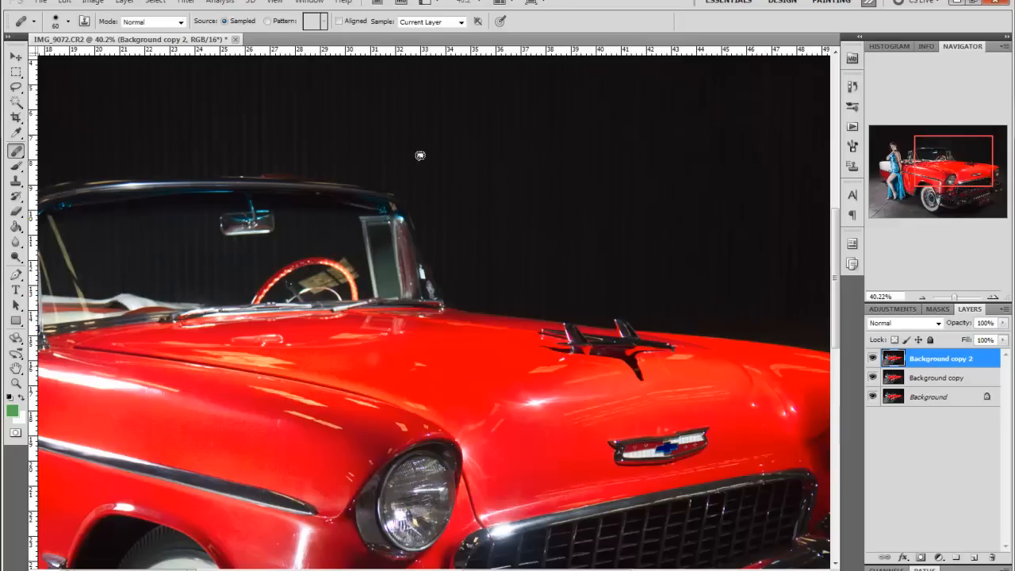
left_click(431, 165, "alt")
left_click_drag(395, 157, 391, 160)
left_click(513, 174)
left_click(495, 173)
With the Healing Brush at size 35, heal the light reflection streaks on the fender above the far headlight.
key("bracketleft")
key("bracketleft")
key("bracketleft")
key("bracketleft")
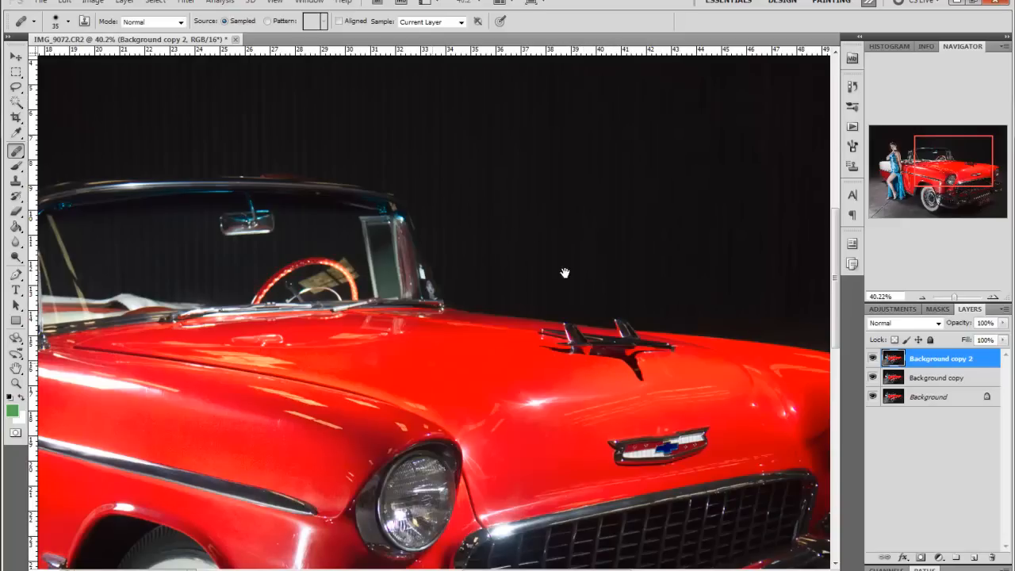
left_click_drag(572, 254, 465, 217)
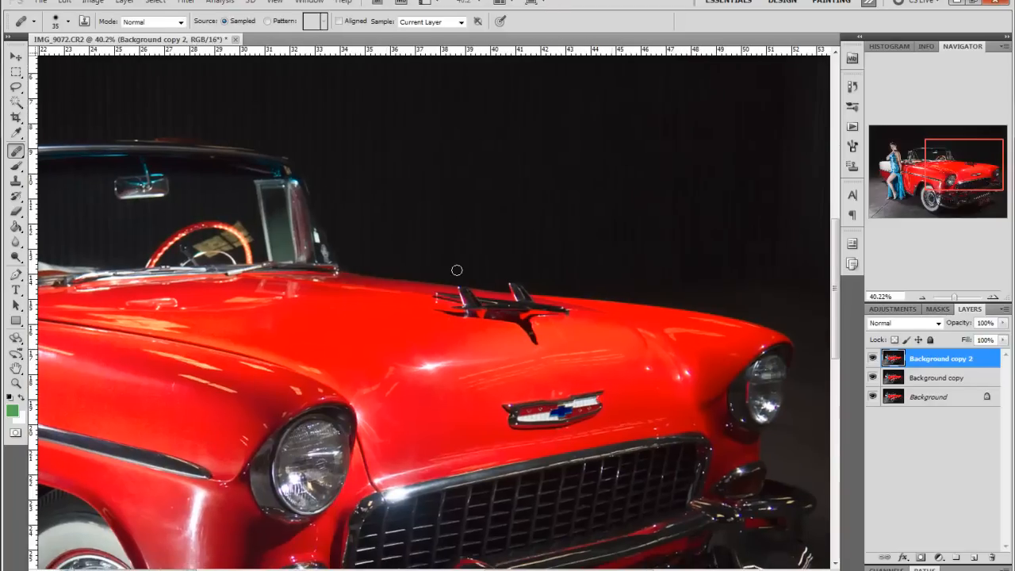
left_click_drag(697, 242, 462, 270)
scroll(421, 262, "up", 5)
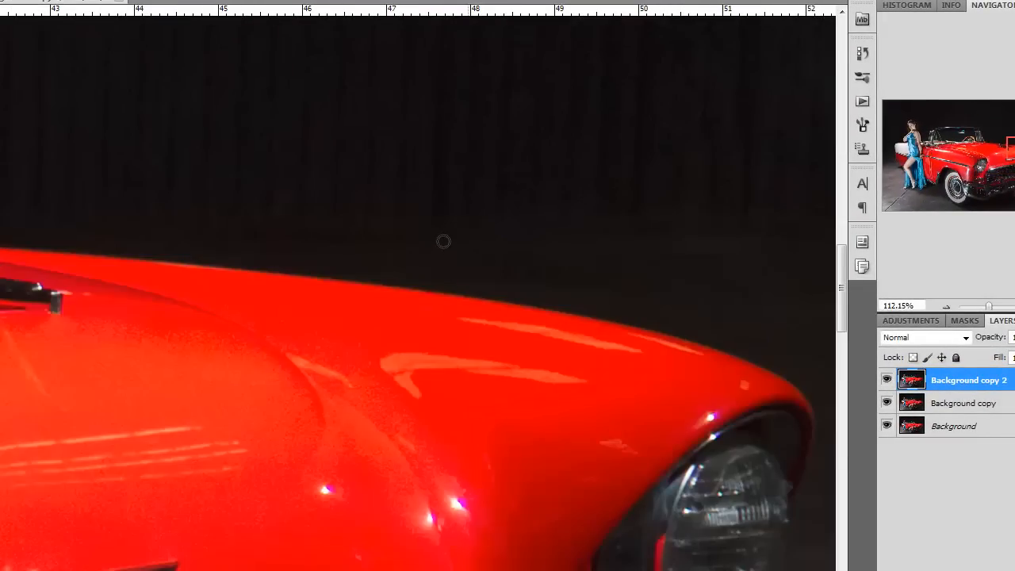
left_click_drag(641, 350, 470, 334)
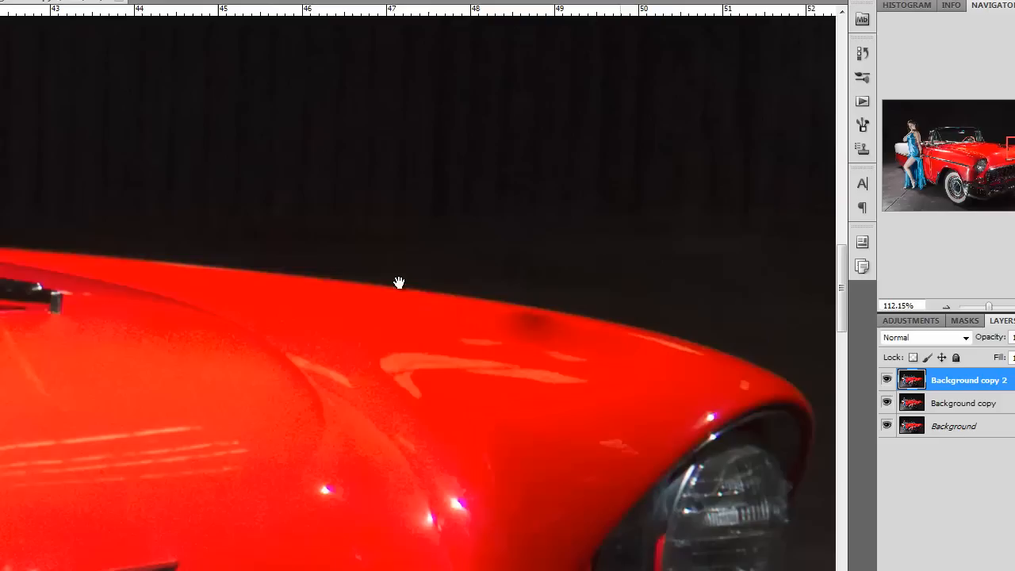
key("ctrl+z")
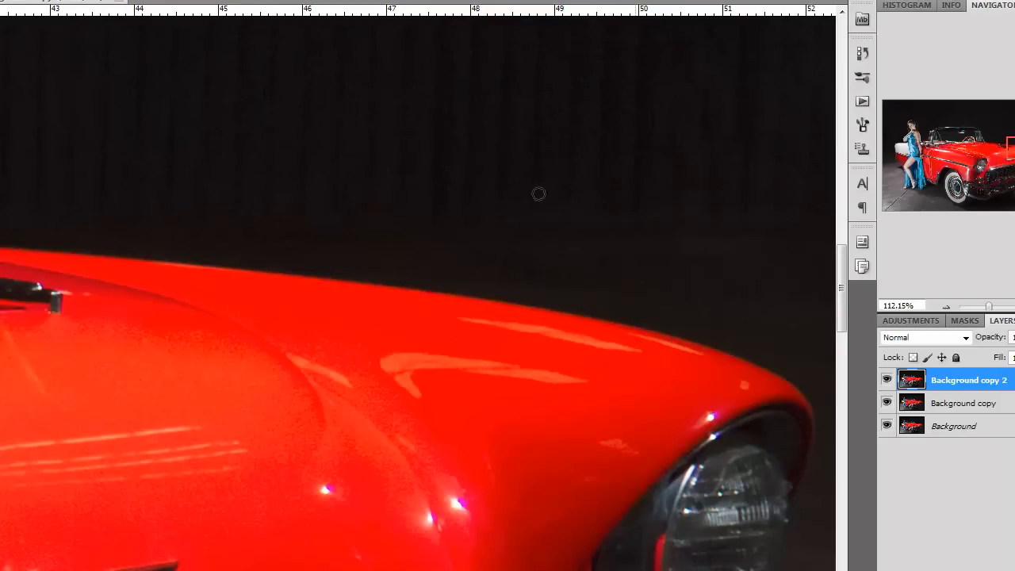
left_click_drag(637, 349, 453, 318)
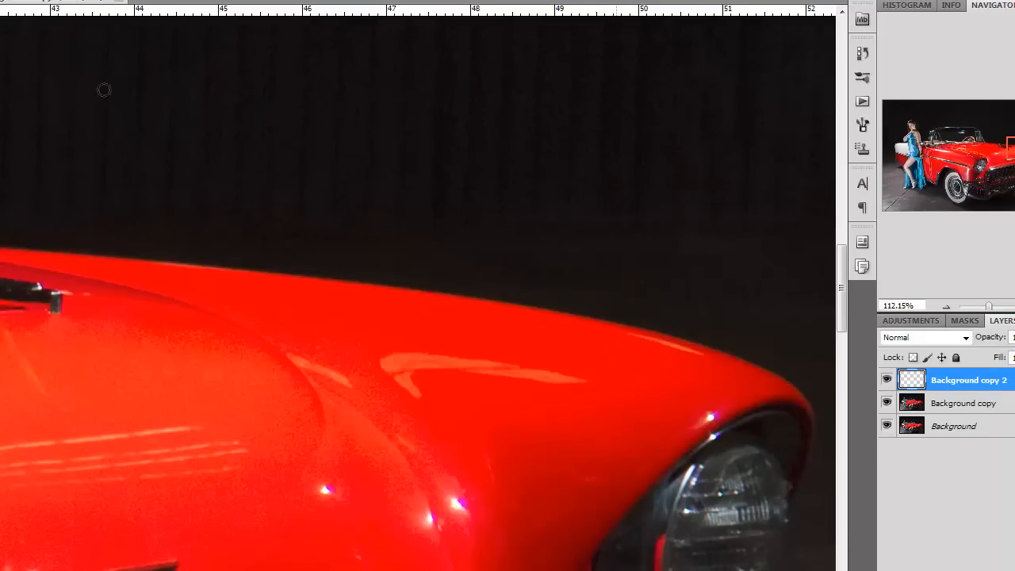
mouse_move(524, 371)
left_mouse_down()
mouse_move(389, 363)
mouse_move(407, 392)
mouse_move(413, 375)
mouse_move(399, 368)
left_mouse_up()
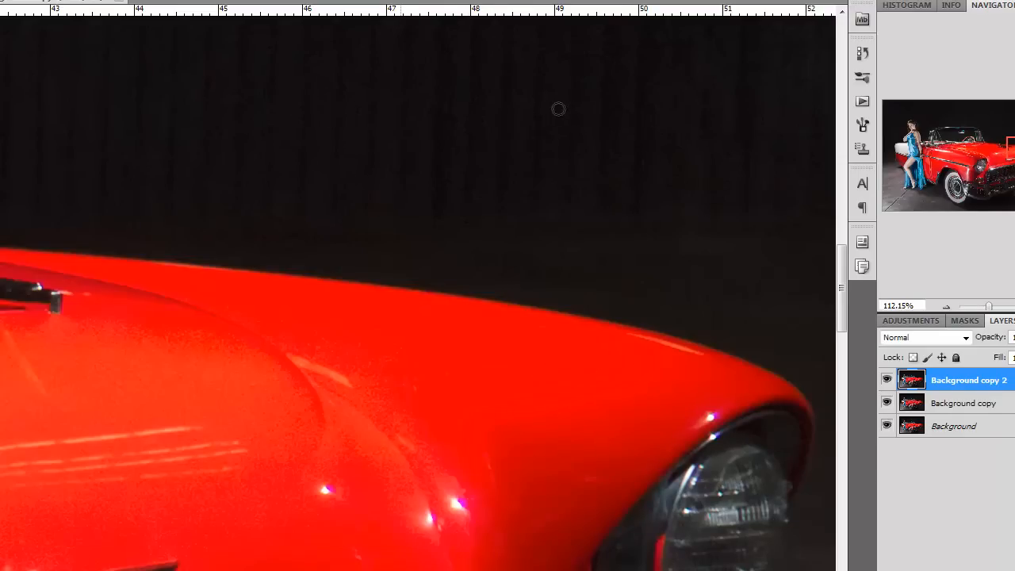